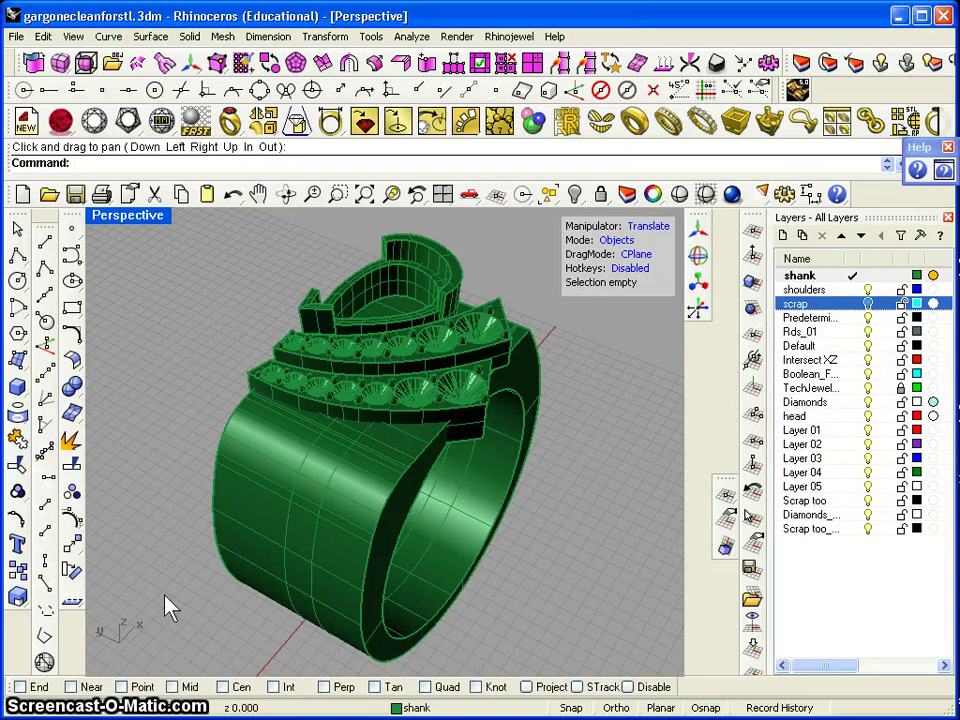
- Orbit the Perspective view around the green ring, ending with a look down from above
{"action": "mouse_move", "coordinate": [165, 604]}
{"action": "left_mouse_down"}
{"action": "mouse_move", "coordinate": [261, 561]}
{"action": "mouse_move", "coordinate": [474, 553]}
{"action": "mouse_move", "coordinate": [535, 485]}
{"action": "left_mouse_up"}
{"action": "right_click_drag", "start_coordinate": [535, 485], "coordinate": [506, 360]}
{"action": "right_click_drag", "start_coordinate": [360, 439], "coordinate": [278, 412]}
{"action": "right_click_drag", "start_coordinate": [410, 447], "coordinate": [600, 430]}
{"action": "left_click", "coordinate": [731, 192]}
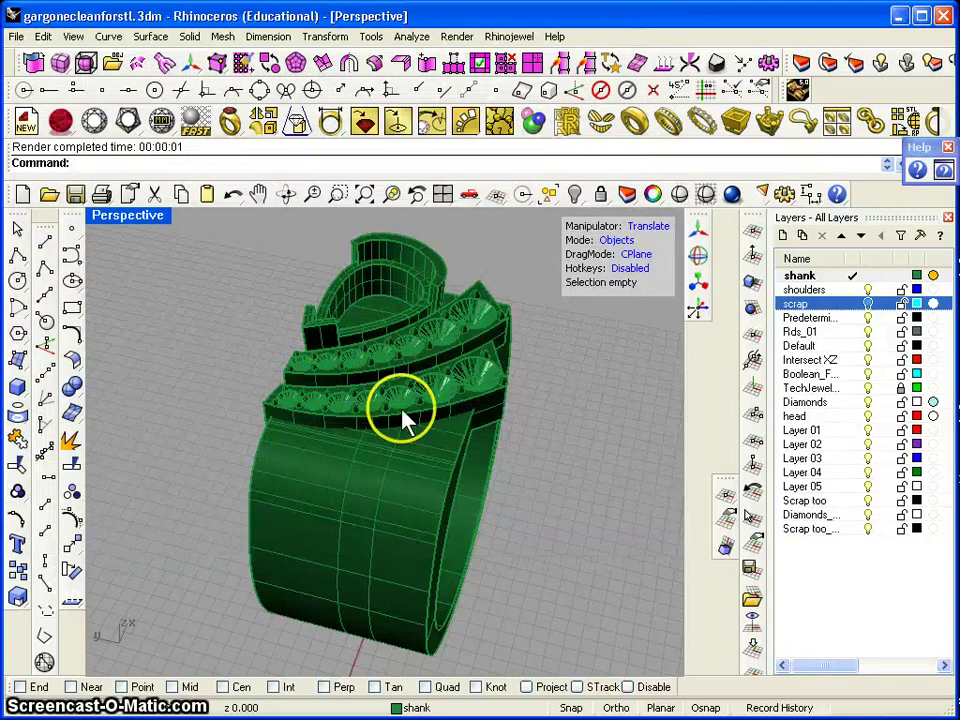
{"action": "right_click_drag", "start_coordinate": [396, 396], "coordinate": [455, 413]}
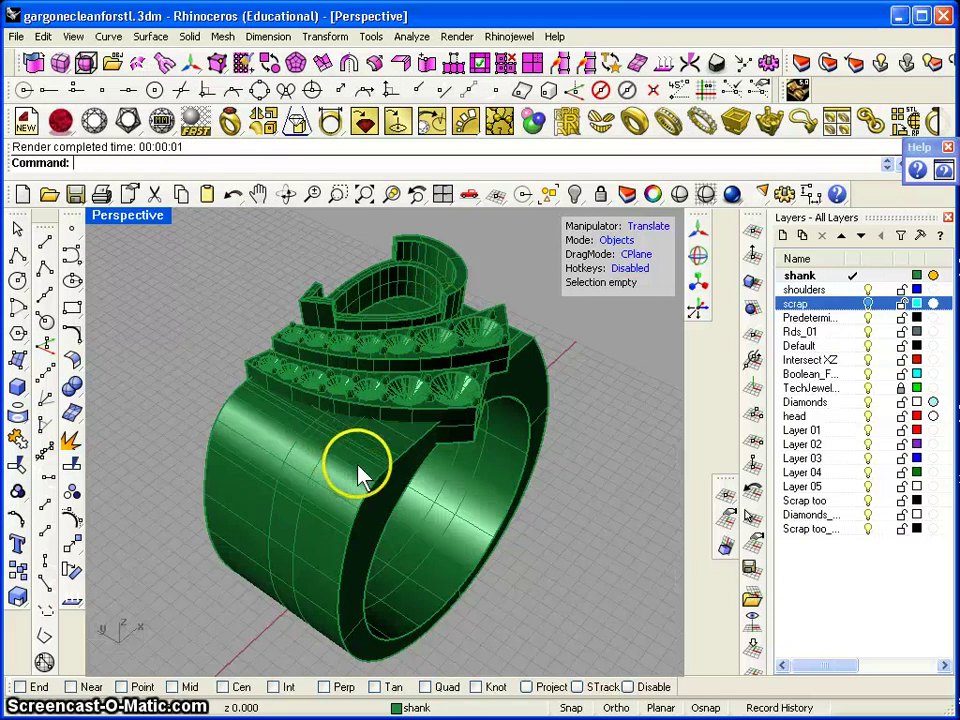
{"action": "left_click", "coordinate": [18, 37]}
{"action": "left_click", "coordinate": [45, 144]}
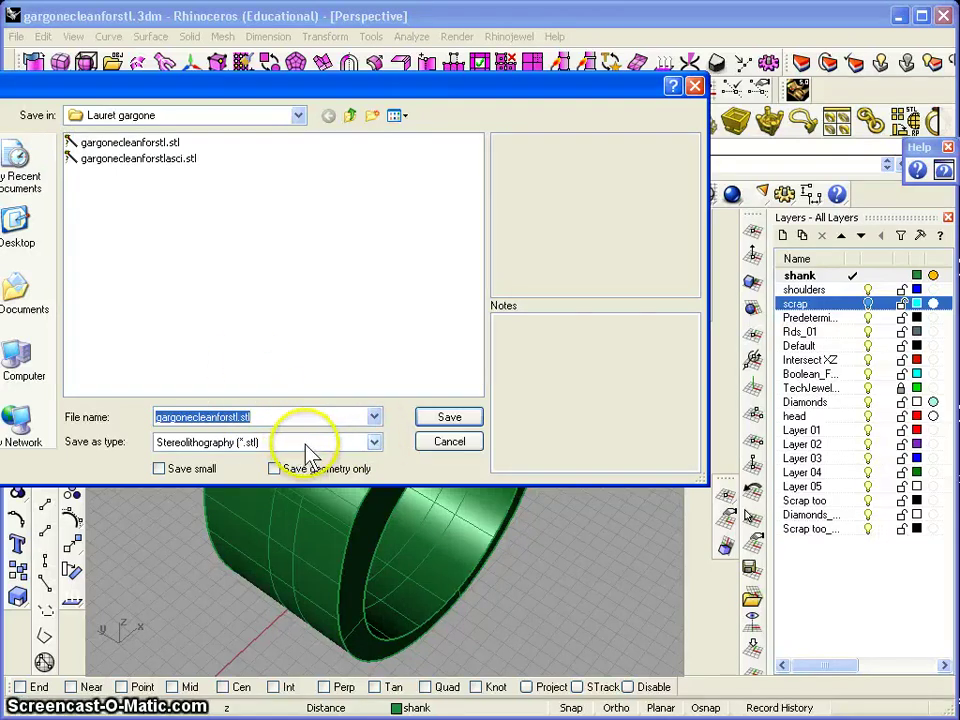
{"action": "left_click_drag", "start_coordinate": [491, 87], "coordinate": [521, 90]}
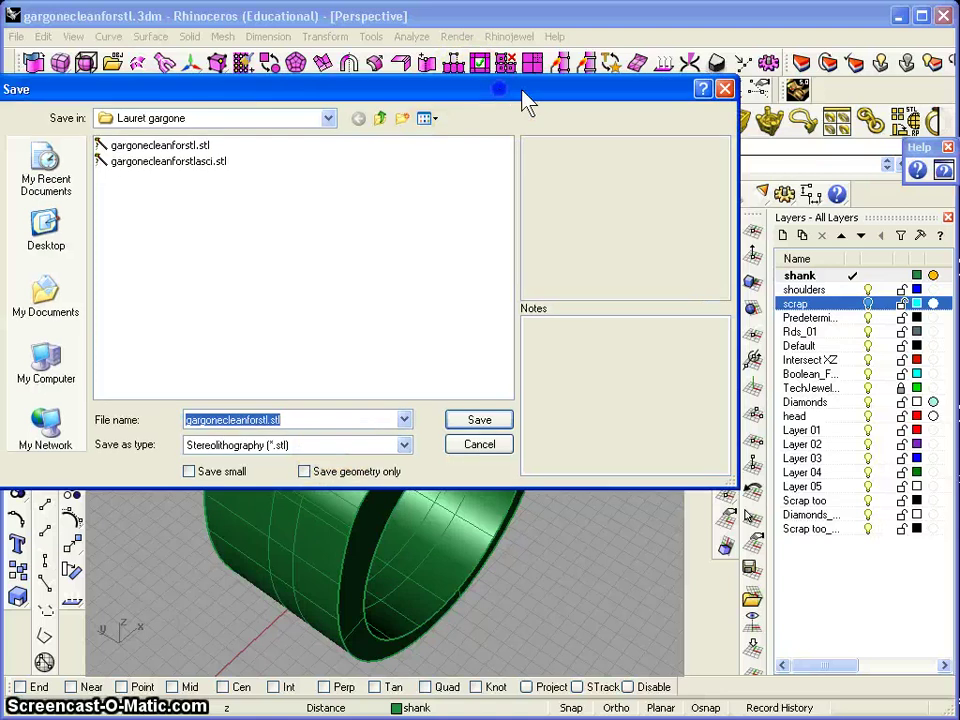
{"action": "left_click_drag", "start_coordinate": [456, 90], "coordinate": [482, 92]}
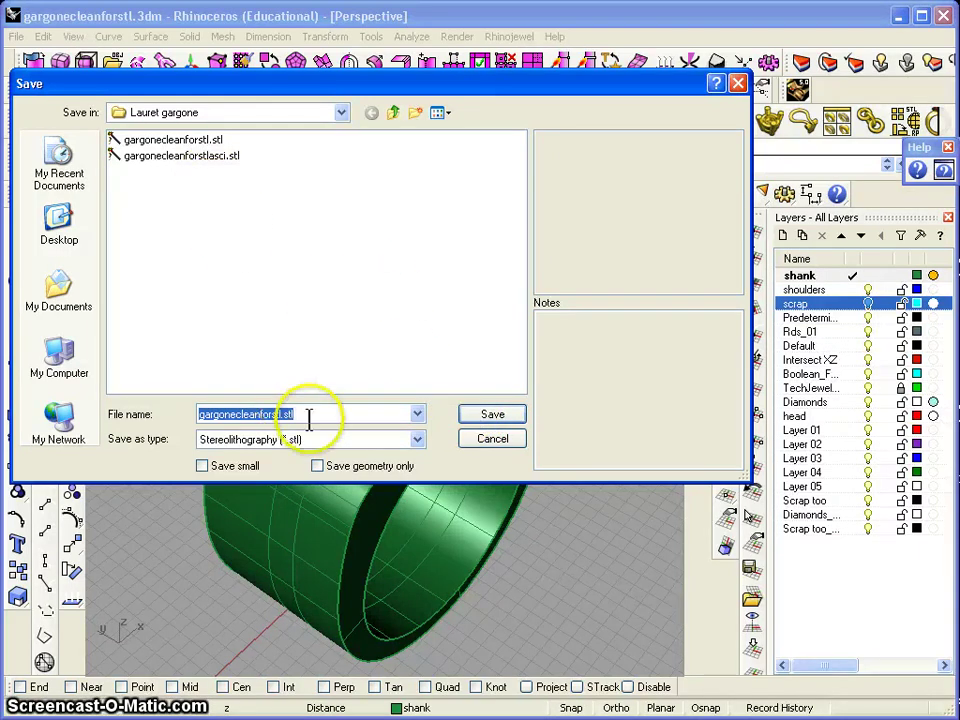
- Overwrite the existing gargonecleanforstl.stl and accept the detailed polygon mesh settings
{"action": "left_click", "coordinate": [492, 416]}
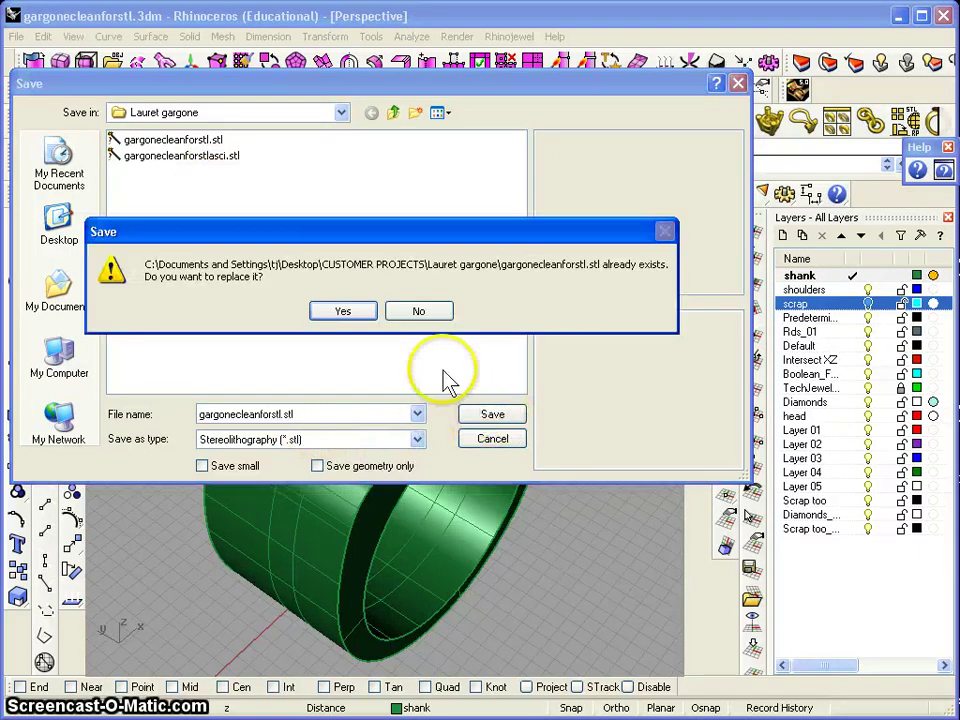
{"action": "left_click", "coordinate": [343, 311]}
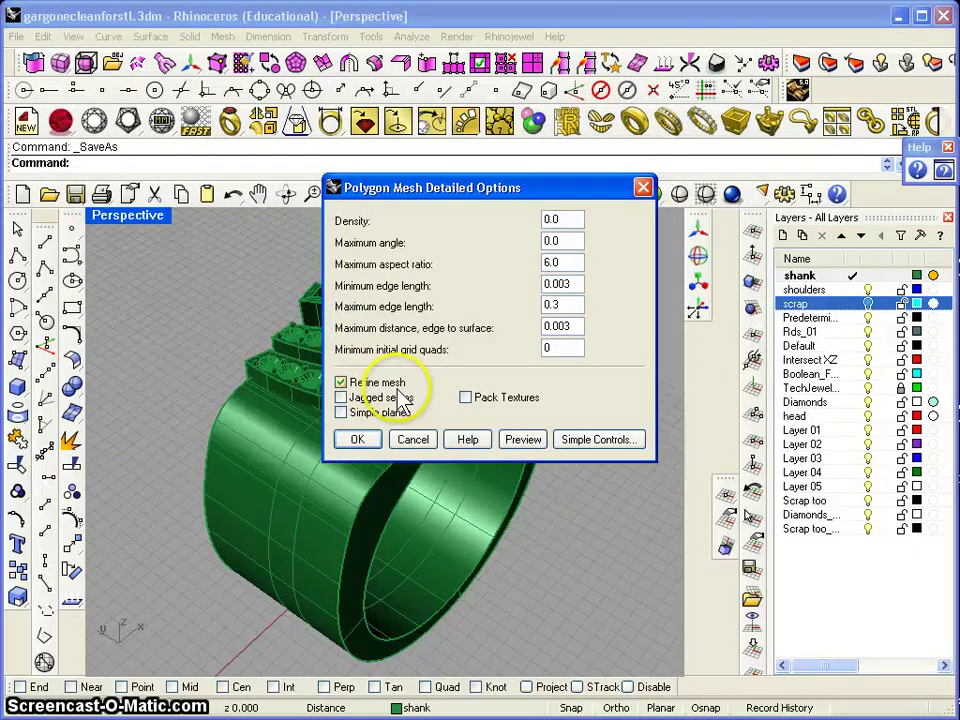
{"action": "left_click_drag", "start_coordinate": [549, 192], "coordinate": [487, 242]}
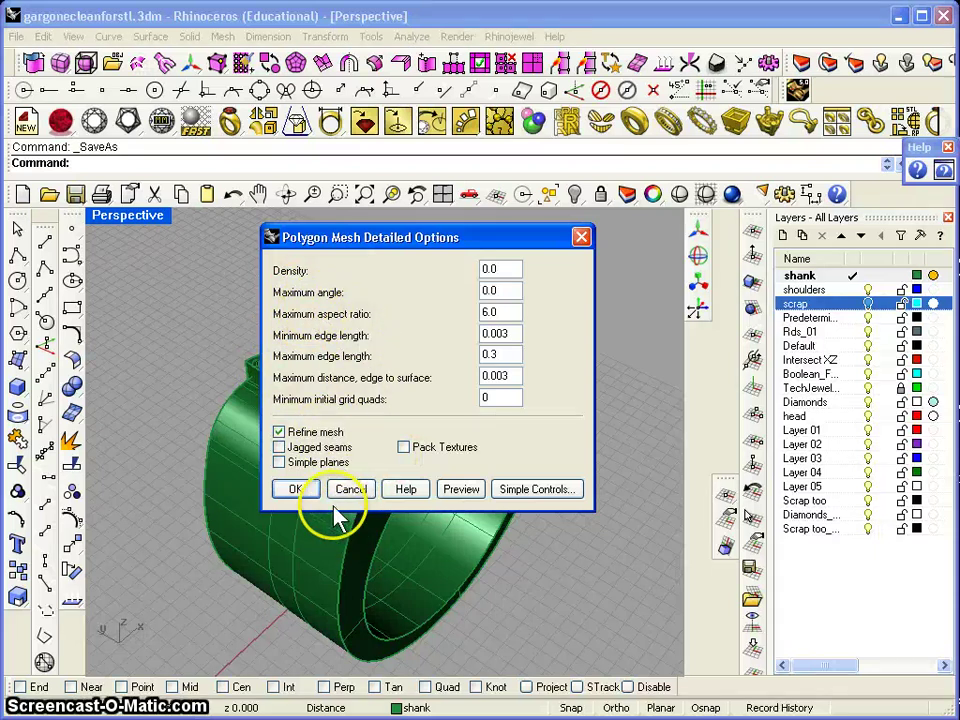
{"action": "left_click", "coordinate": [298, 490]}
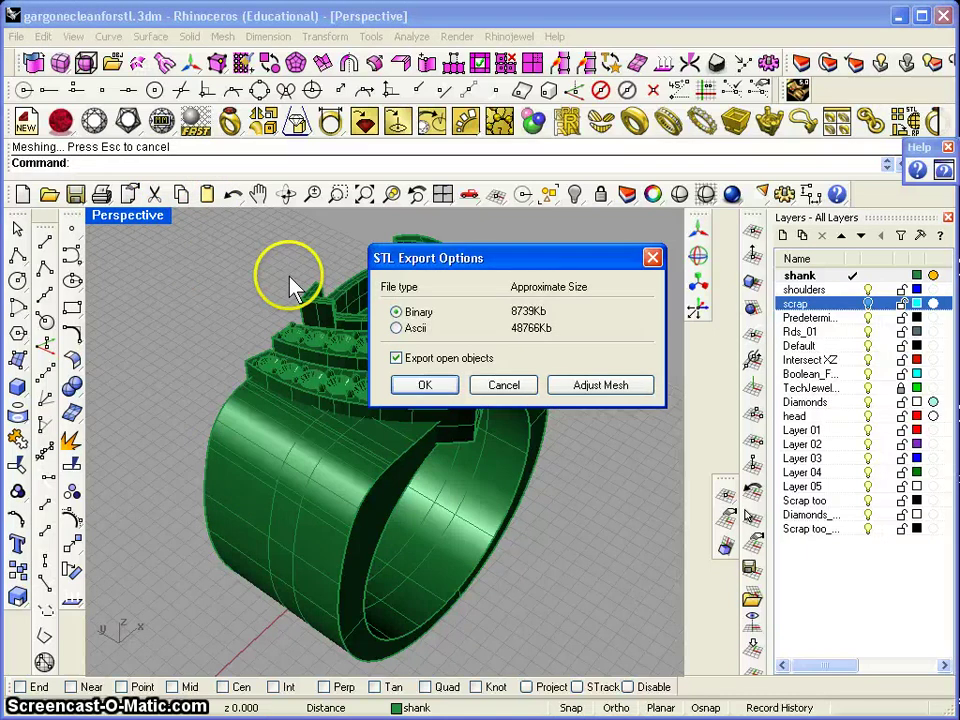
- Keep Binary in the STL export options and write gargonecleanforstl.stl
{"action": "left_click", "coordinate": [424, 384]}
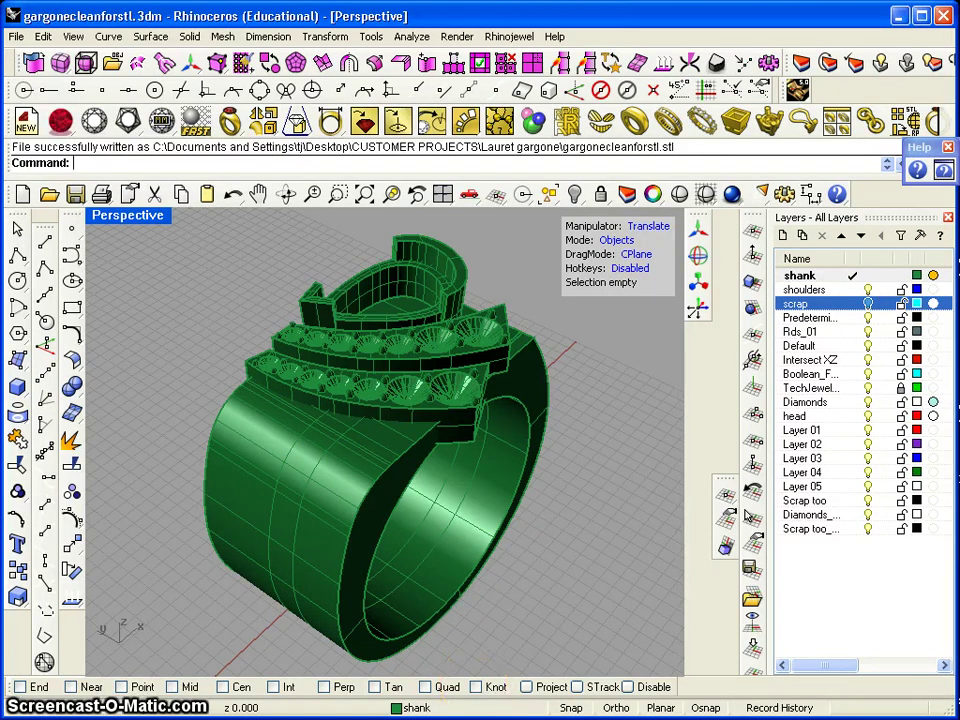
{"action": "key", "text": "alt+Tab"}
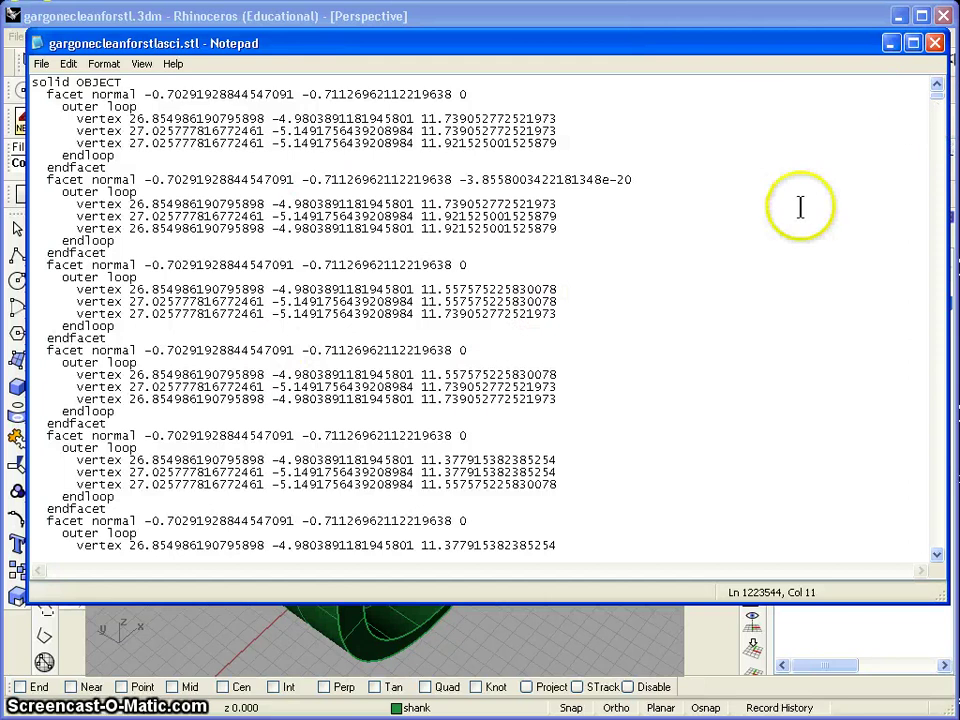
{"action": "left_click_drag", "start_coordinate": [936, 94], "coordinate": [930, 545]}
{"action": "left_click", "coordinate": [355, 519]}
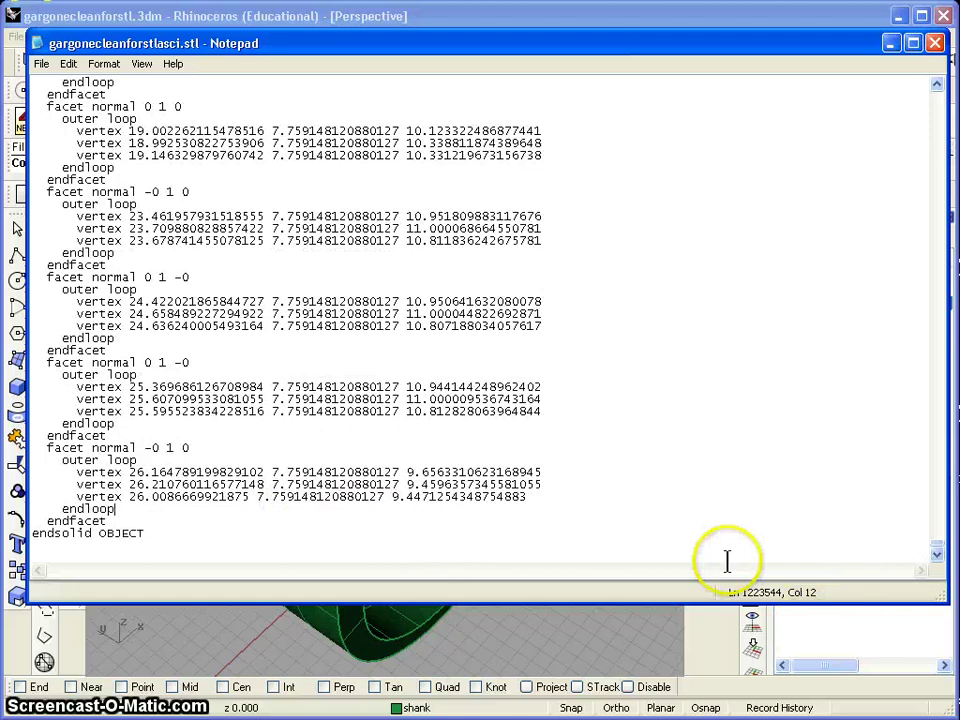
{"action": "left_click", "coordinate": [784, 562]}
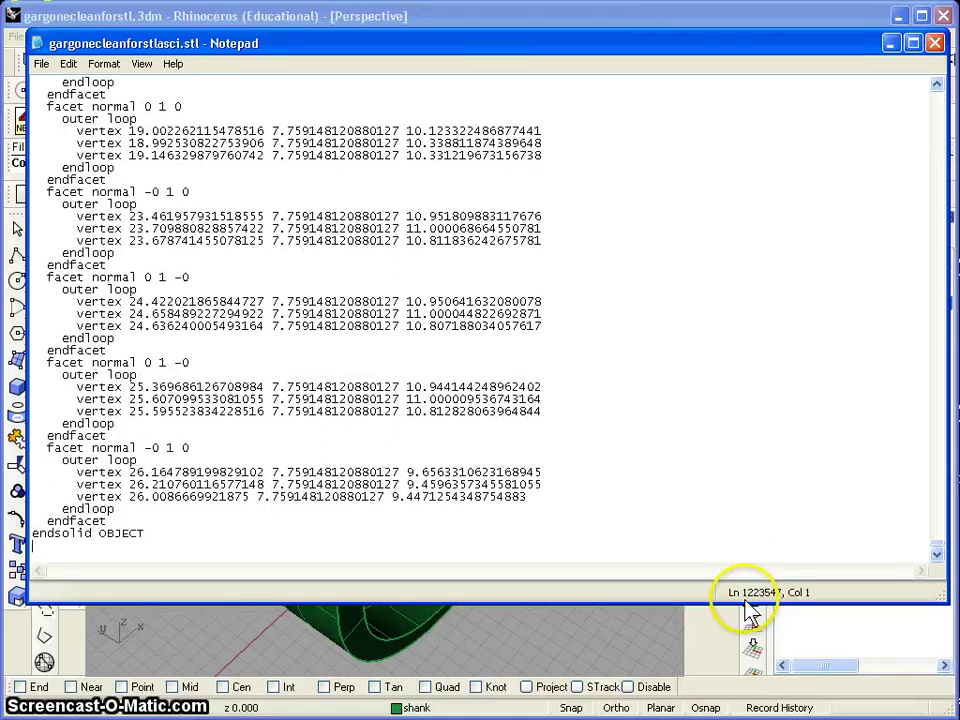
{"action": "left_click", "coordinate": [515, 497]}
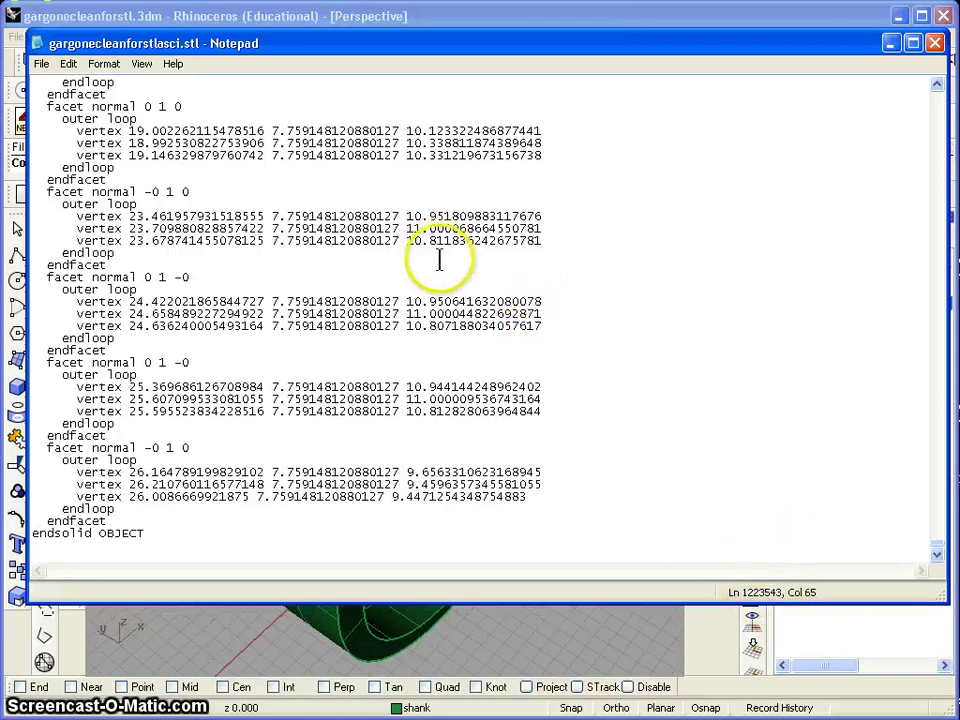
{"action": "left_click_drag", "start_coordinate": [834, 45], "coordinate": [808, 78]}
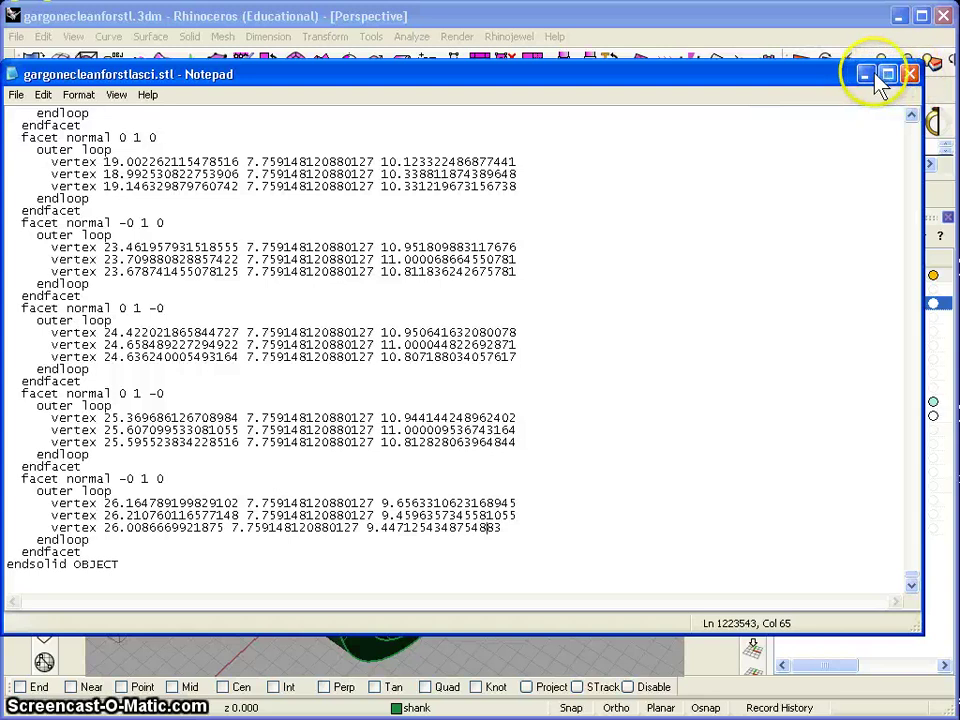
{"action": "left_click", "coordinate": [910, 76]}
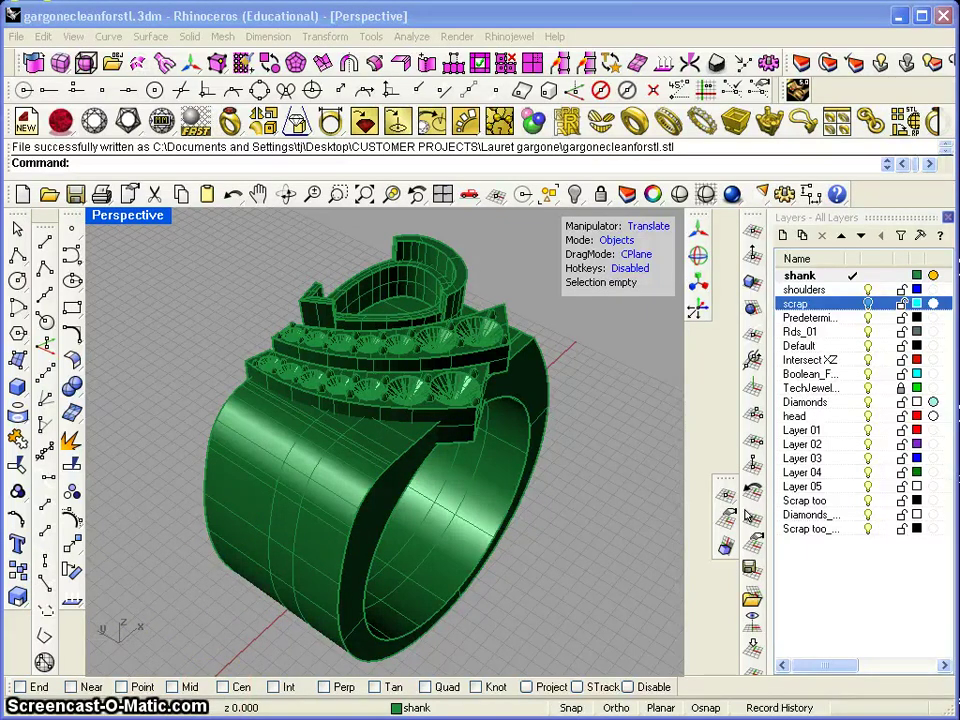
- Orbit and tilt the view until the inside of the ring's band faces you
{"action": "right_click_drag", "start_coordinate": [364, 561], "coordinate": [500, 513]}
{"action": "right_click_drag", "start_coordinate": [306, 506], "coordinate": [531, 429]}
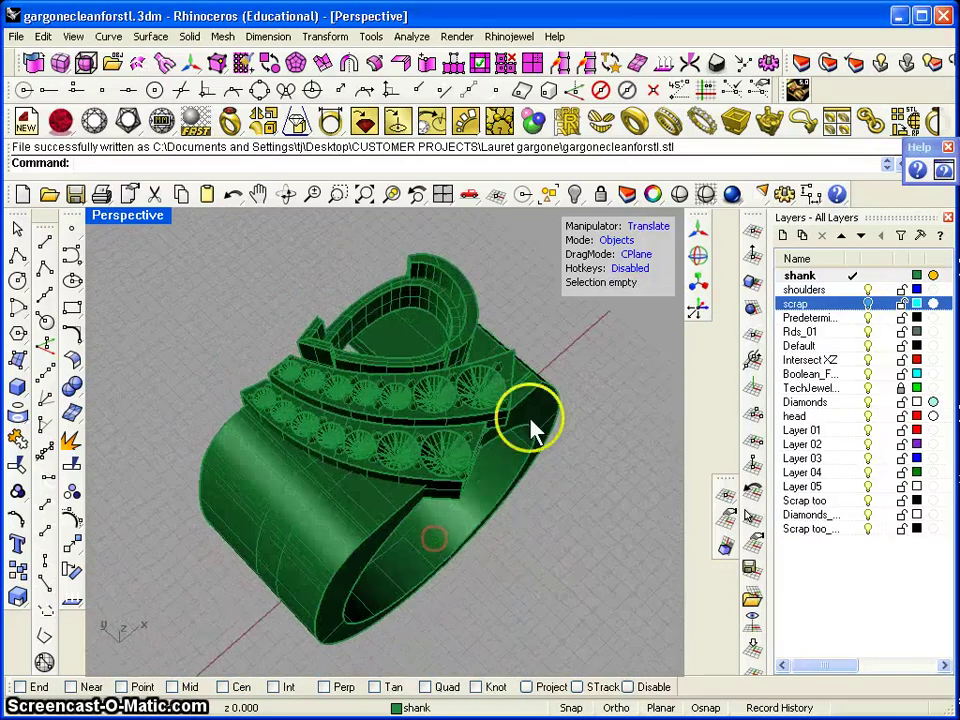
{"action": "right_click_drag", "start_coordinate": [345, 437], "coordinate": [408, 566]}
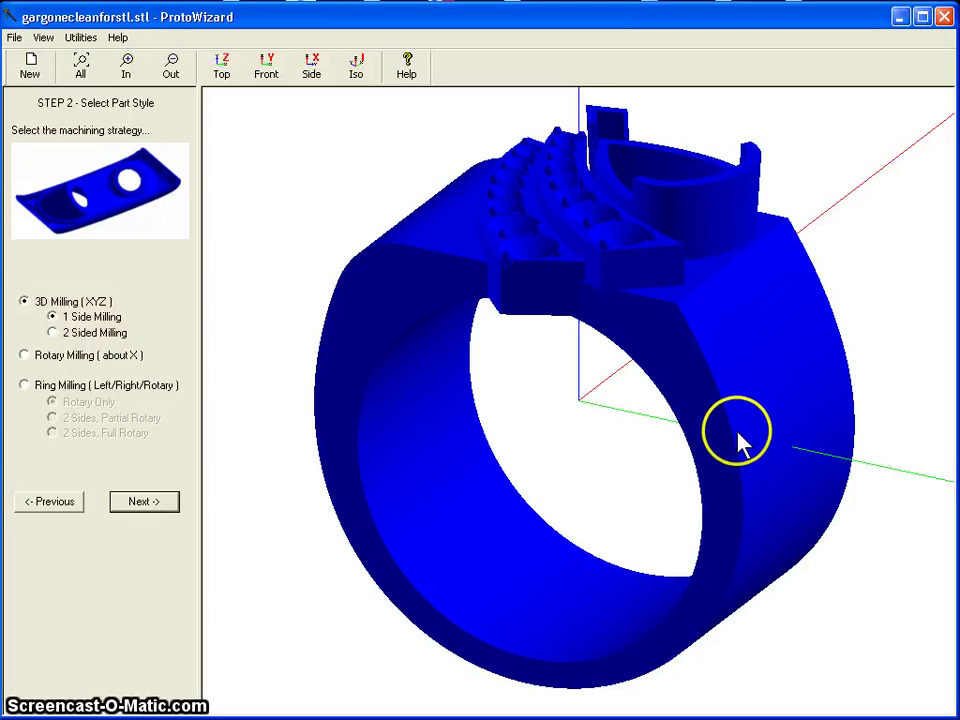
- Rotate the loaded ring in Step 2's 3D view, keeping 3D Milling (XYZ) and 1 Side Milling
{"action": "left_click_drag", "start_coordinate": [746, 448], "coordinate": [706, 487]}
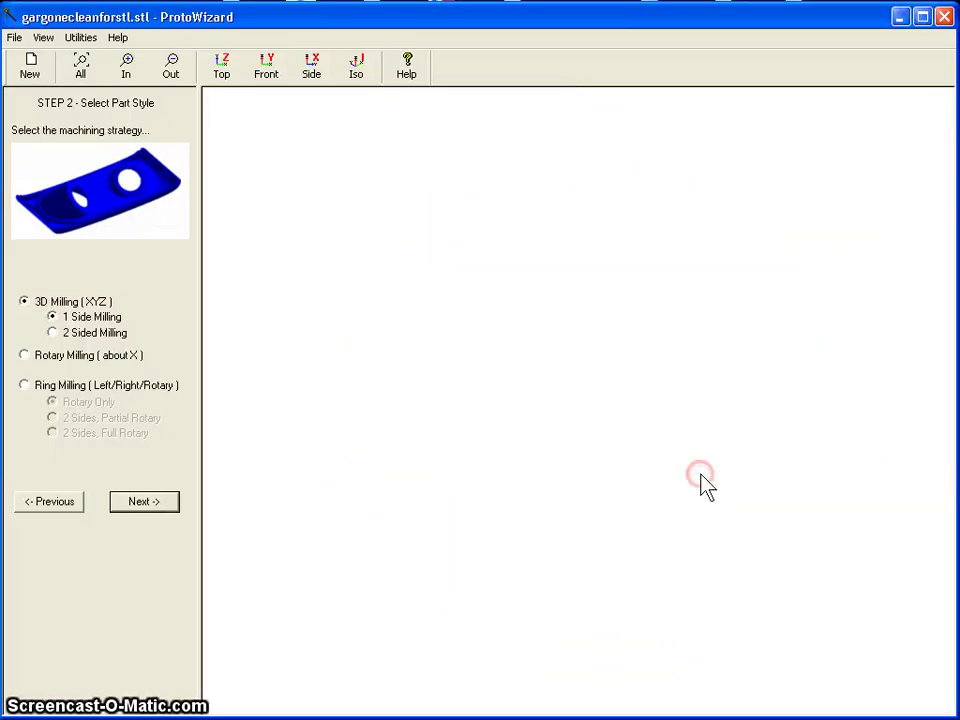
{"action": "left_click", "coordinate": [628, 499]}
{"action": "left_click_drag", "start_coordinate": [581, 516], "coordinate": [657, 447]}
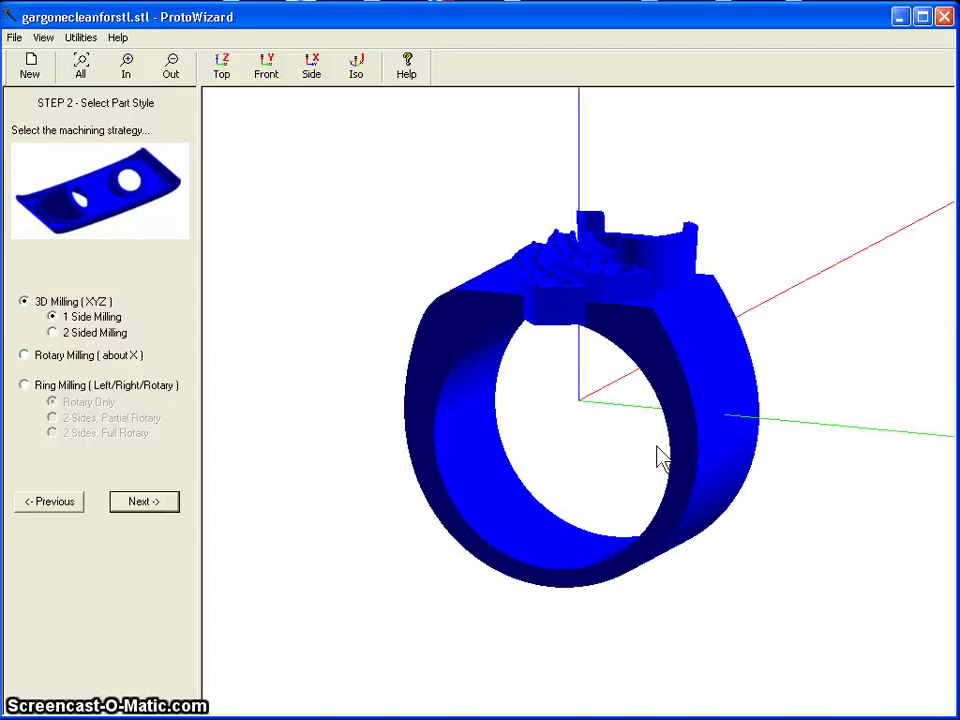
{"action": "left_click", "coordinate": [563, 448]}
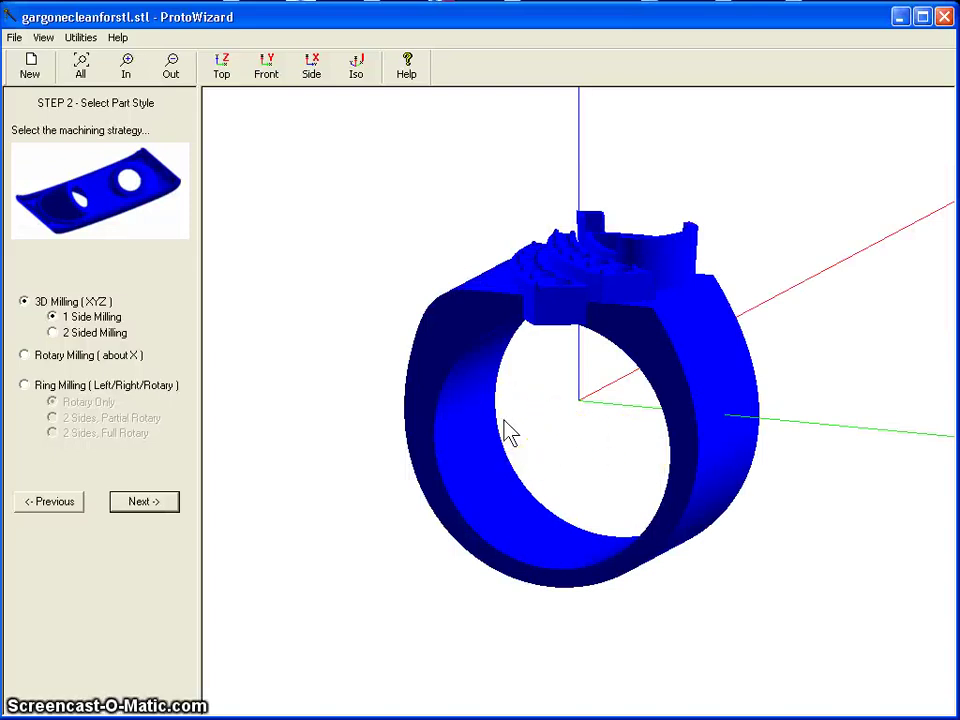
{"action": "left_click", "coordinate": [435, 446]}
{"action": "left_click", "coordinate": [545, 438]}
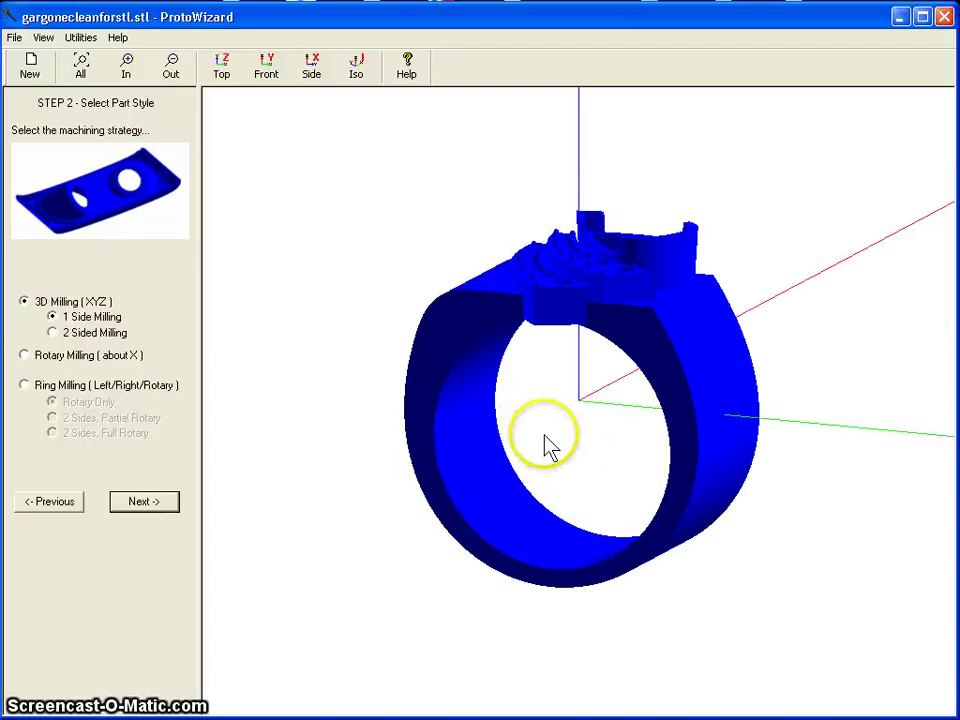
{"action": "left_click", "coordinate": [599, 460]}
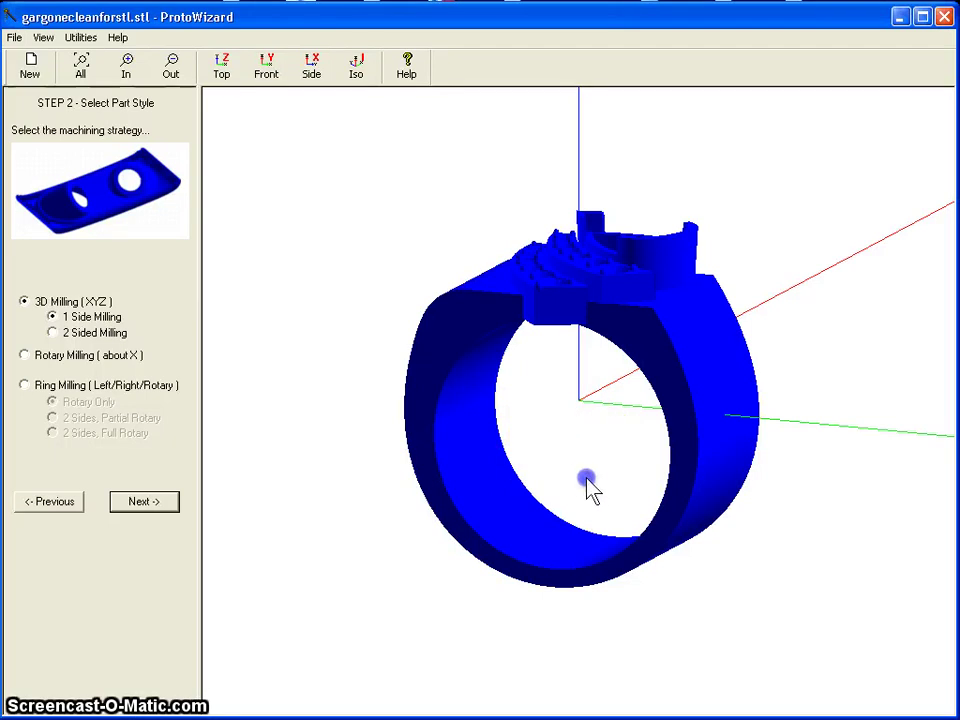
{"action": "left_click_drag", "start_coordinate": [588, 487], "coordinate": [585, 482]}
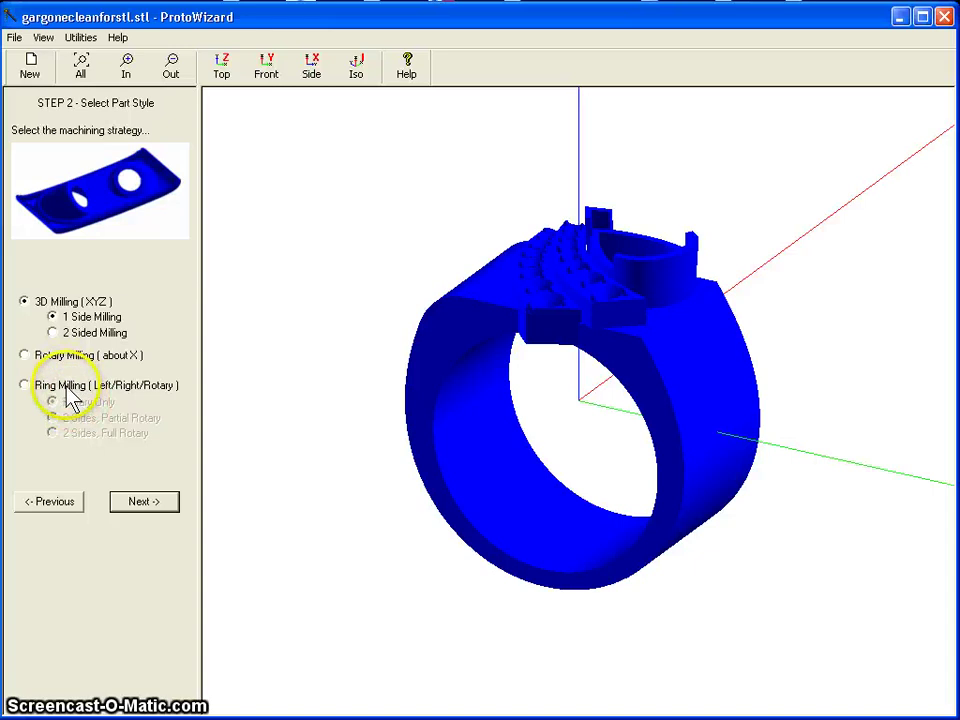
- Choose Ring Milling with 2 Sides, Full Rotary and advance to Step 3 Rotate/Move/Scale
{"action": "left_click", "coordinate": [24, 385]}
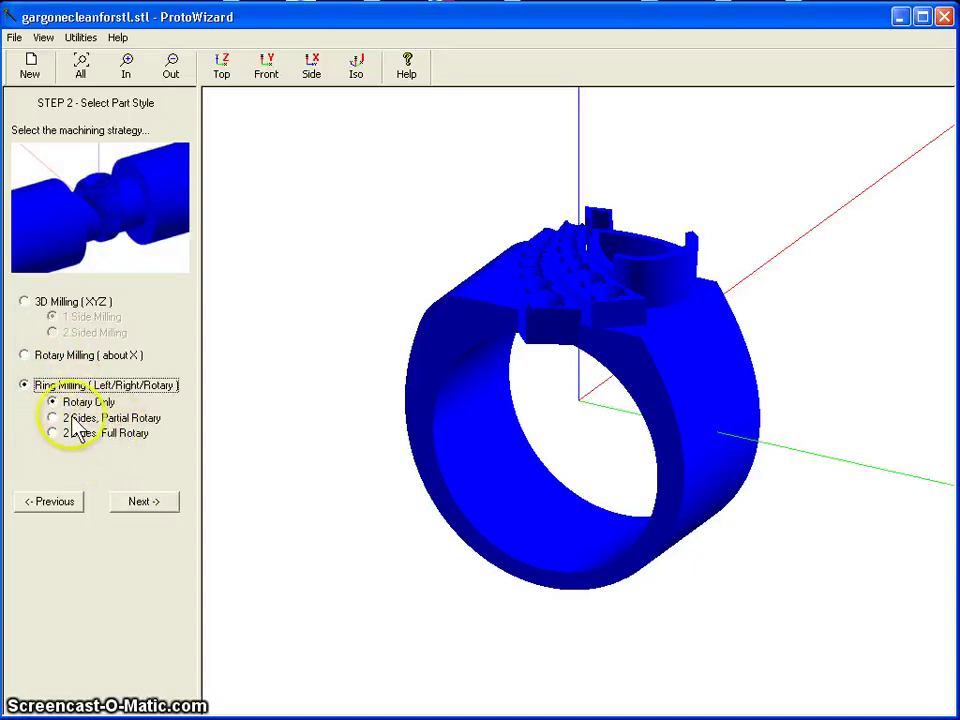
{"action": "left_click", "coordinate": [52, 435]}
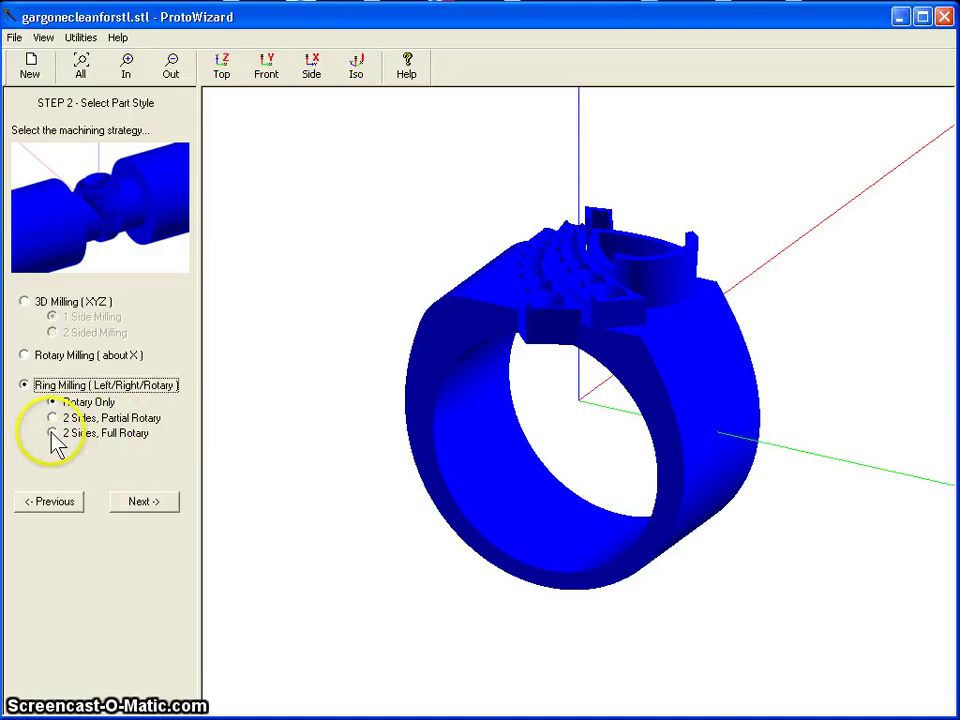
{"action": "left_click", "coordinate": [52, 434]}
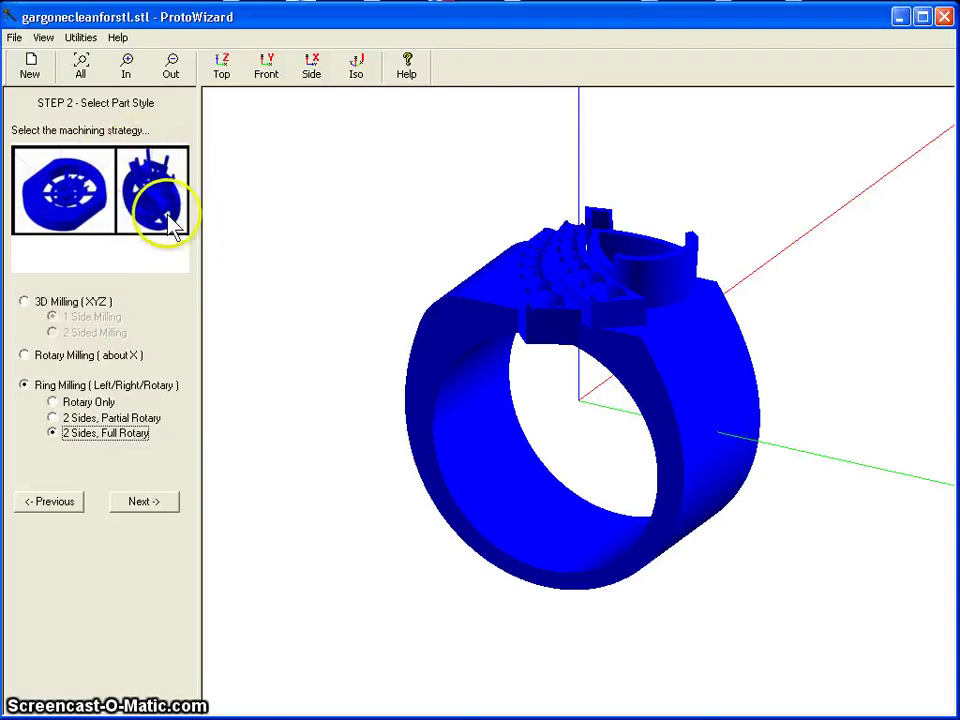
{"action": "left_click", "coordinate": [143, 502]}
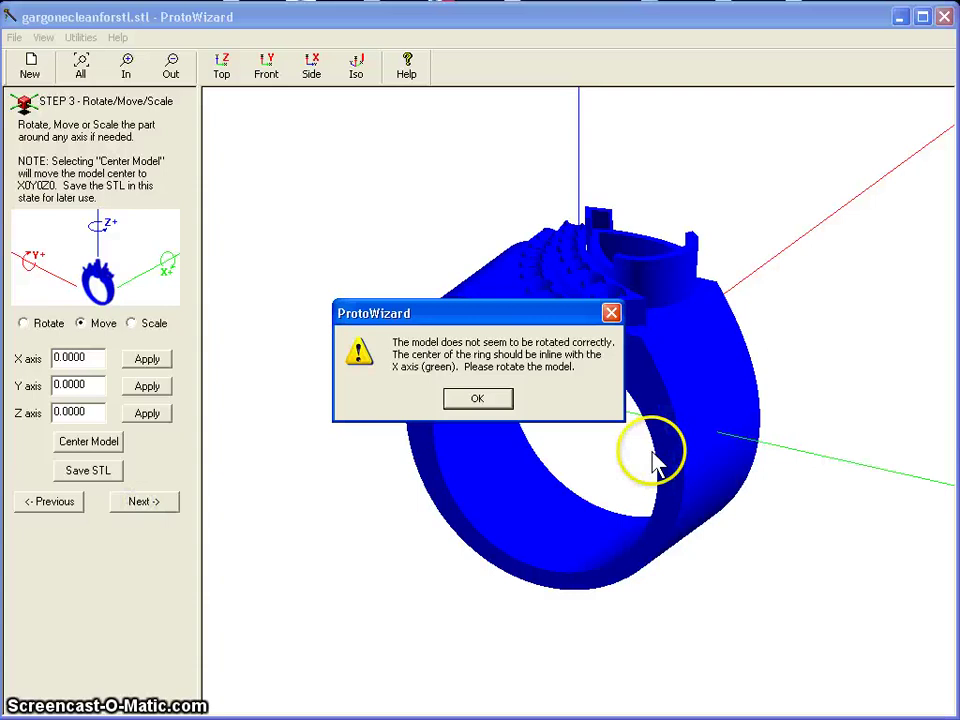
- Close the ring-rotation warning, then pan, zoom in and orbit around the ring
{"action": "left_click", "coordinate": [490, 403]}
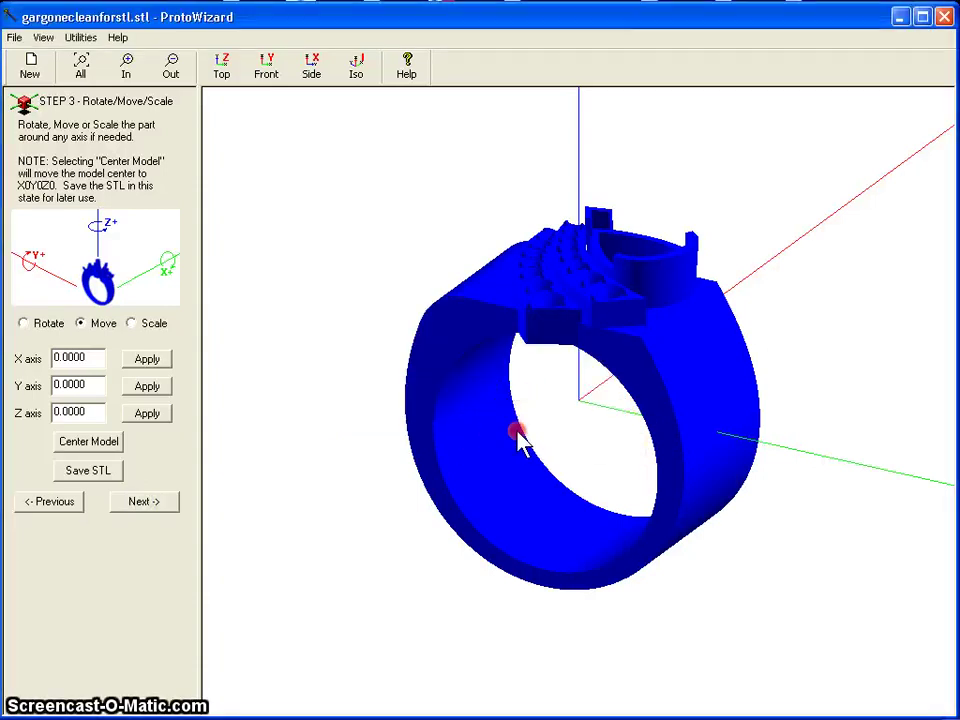
{"action": "left_click_drag", "start_coordinate": [518, 437], "coordinate": [340, 398]}
{"action": "scroll", "coordinate": [515, 423], "scroll_direction": "up", "scroll_amount": 3}
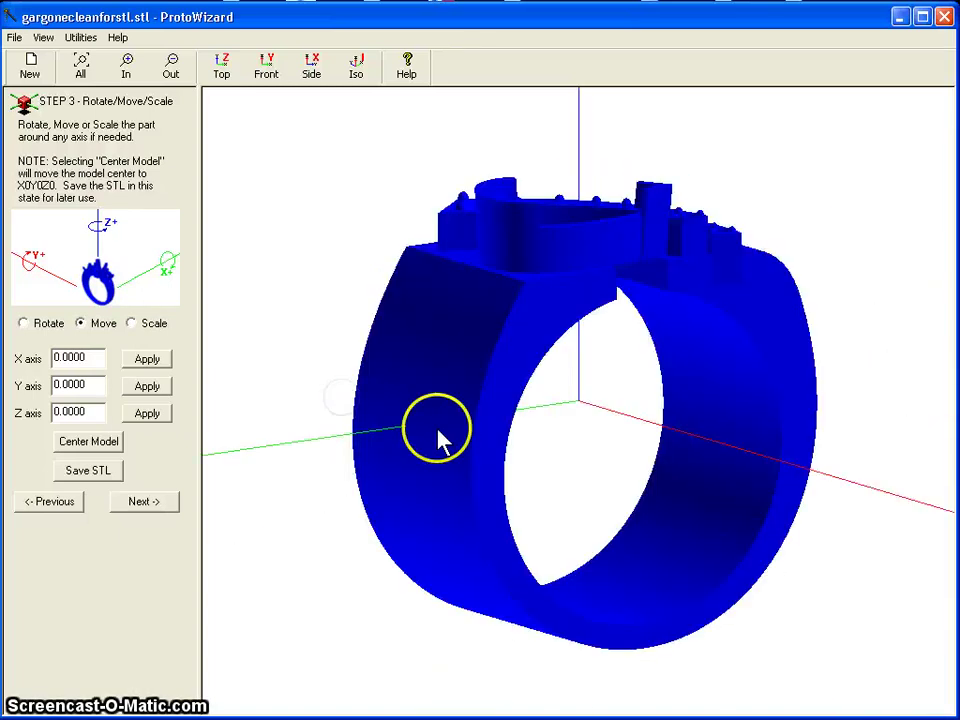
{"action": "left_click_drag", "start_coordinate": [440, 440], "coordinate": [692, 422]}
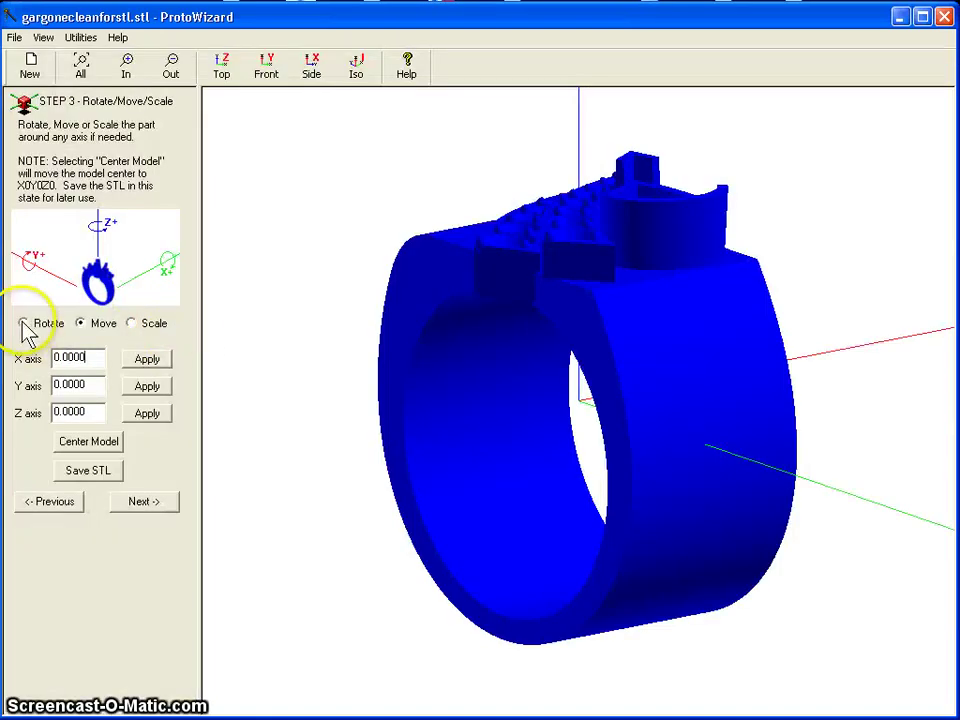
- Rotate the ring 90° about Z, check it by orbiting, and advance to load core CEAT10Core8.stl
{"action": "left_click", "coordinate": [24, 323]}
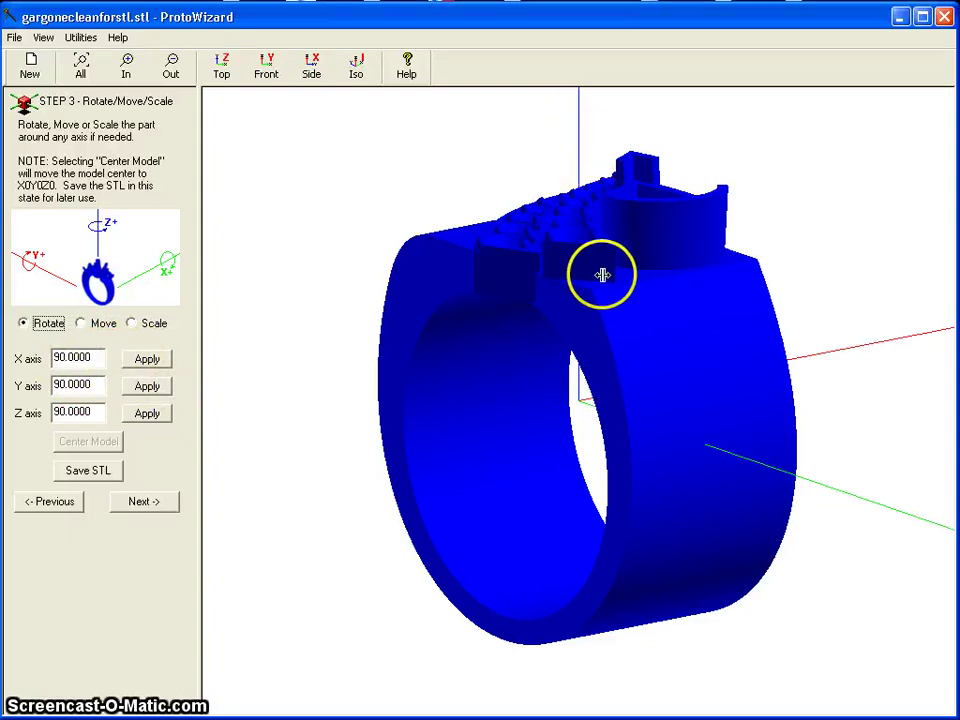
{"action": "left_click", "coordinate": [147, 414]}
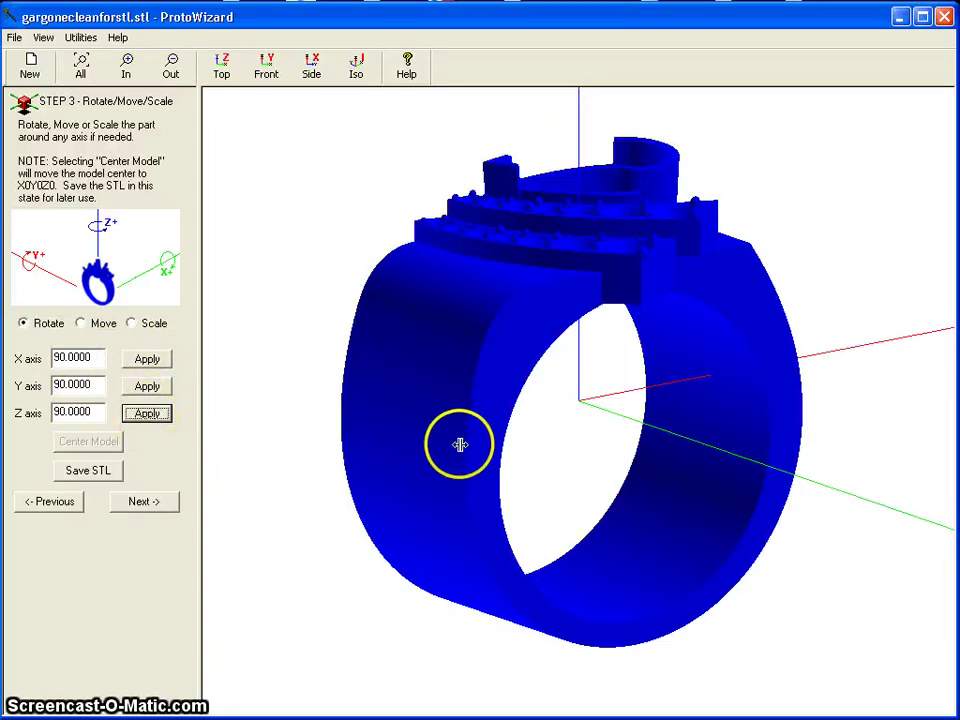
{"action": "left_click_drag", "start_coordinate": [531, 473], "coordinate": [655, 445]}
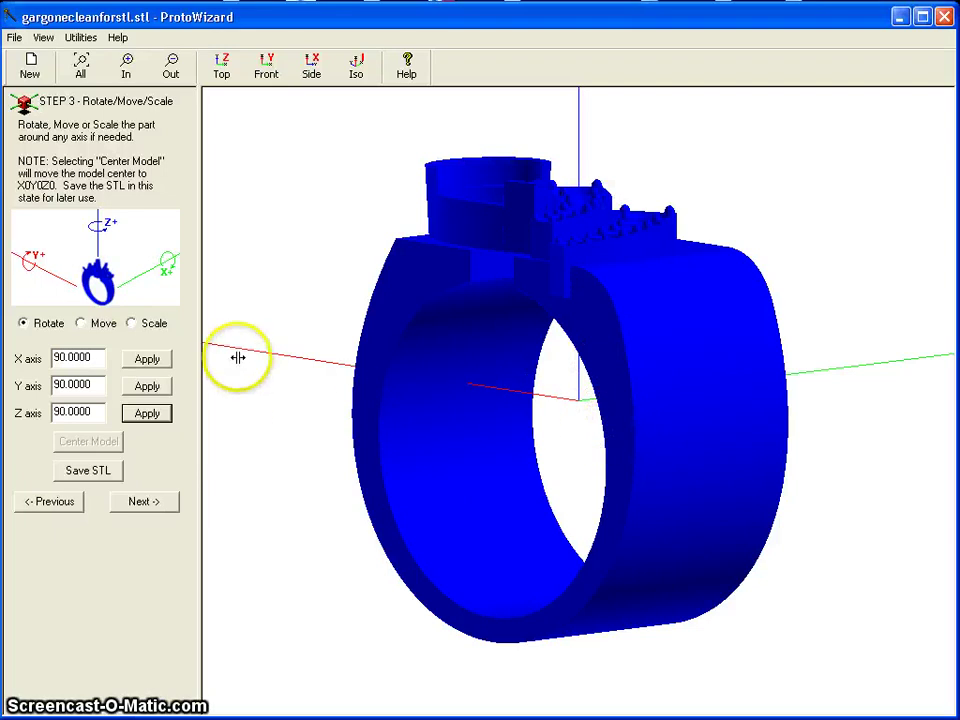
{"action": "mouse_move", "coordinate": [576, 428]}
{"action": "left_mouse_down"}
{"action": "mouse_move", "coordinate": [540, 448]}
{"action": "mouse_move", "coordinate": [439, 429]}
{"action": "mouse_move", "coordinate": [553, 431]}
{"action": "mouse_move", "coordinate": [573, 446]}
{"action": "left_mouse_up"}
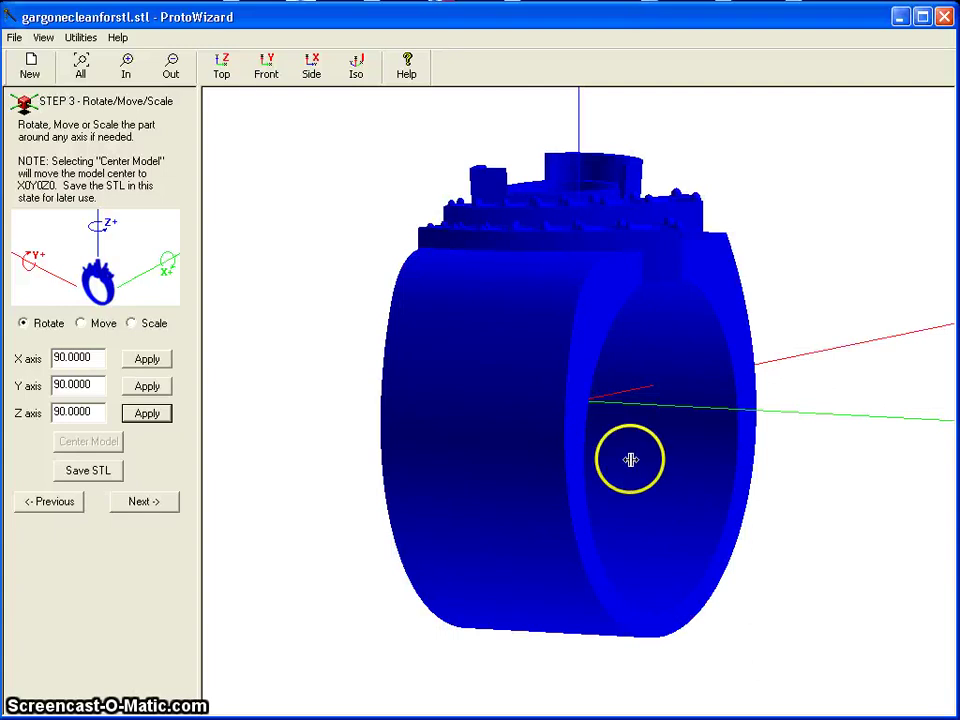
{"action": "left_click_drag", "start_coordinate": [649, 466], "coordinate": [409, 564]}
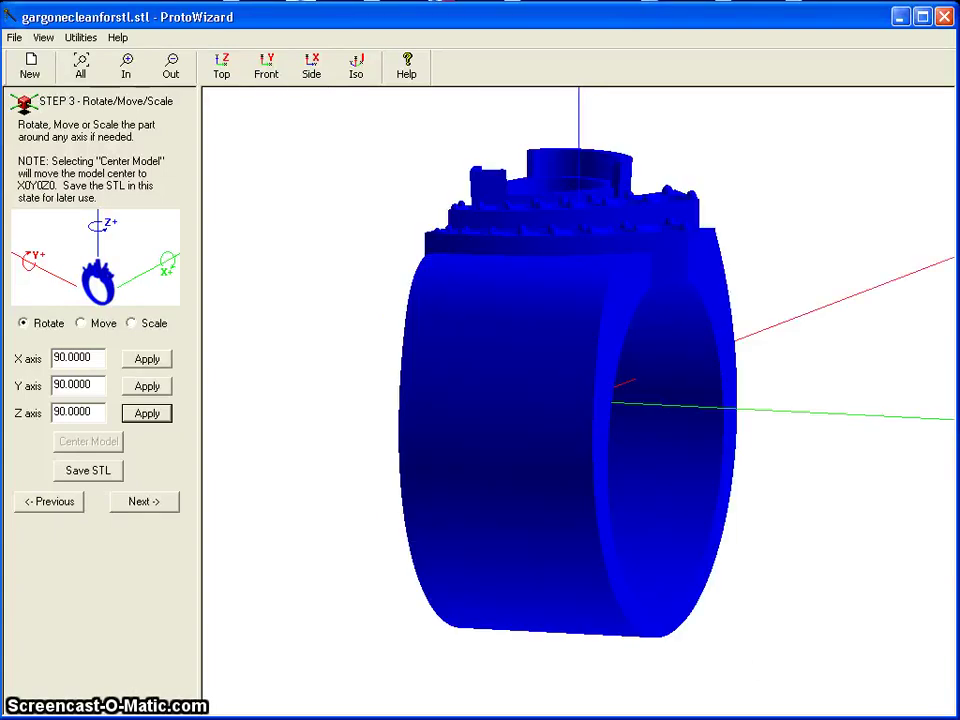
{"action": "left_click", "coordinate": [145, 502]}
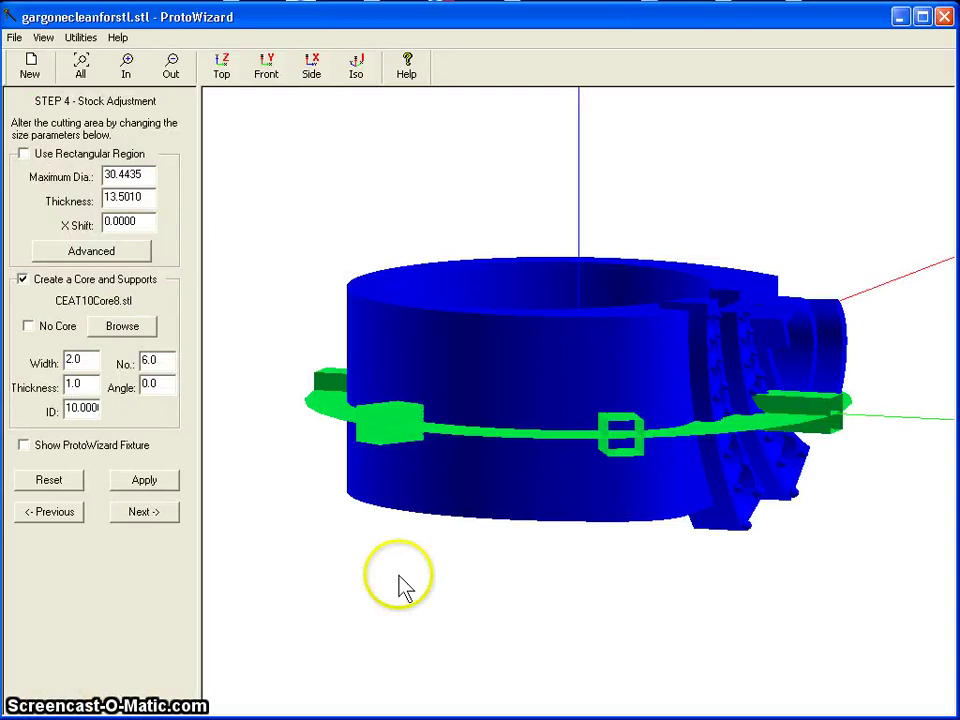
- Inspect the green core and six stock supports, then accept the stock and go to Step 5
{"action": "left_click_drag", "start_coordinate": [562, 545], "coordinate": [561, 536]}
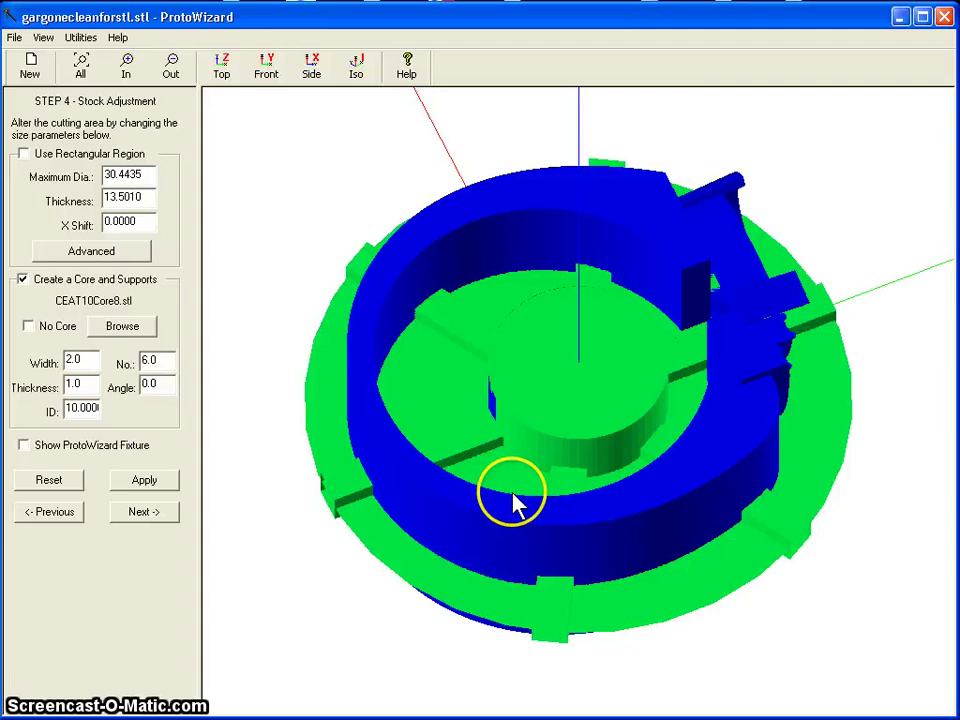
{"action": "left_click_drag", "start_coordinate": [513, 516], "coordinate": [375, 365]}
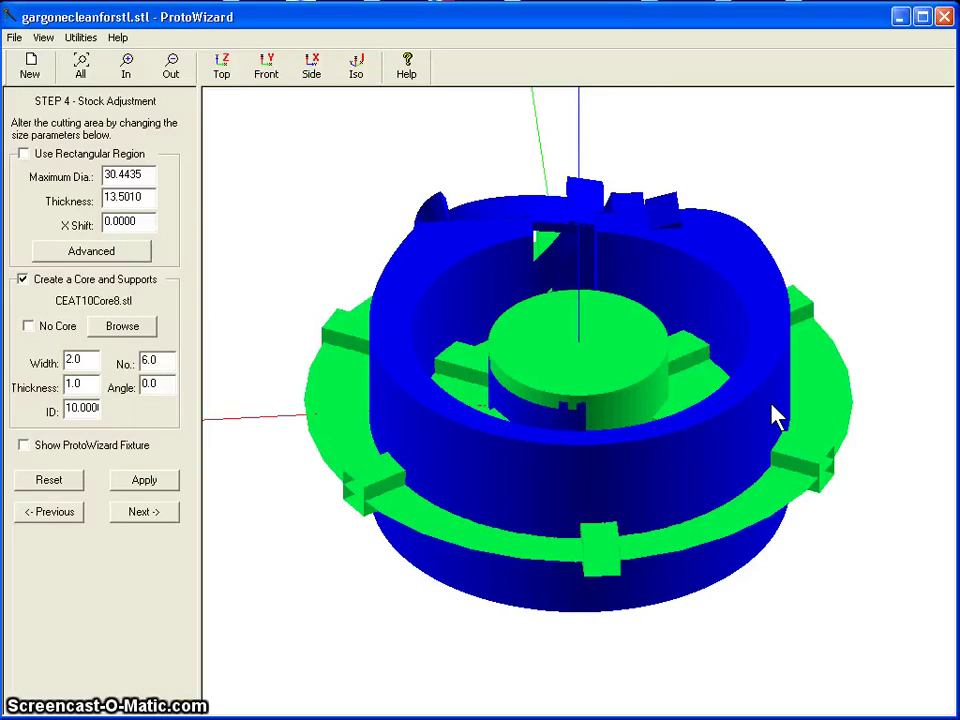
{"action": "left_click_drag", "start_coordinate": [320, 600], "coordinate": [274, 592]}
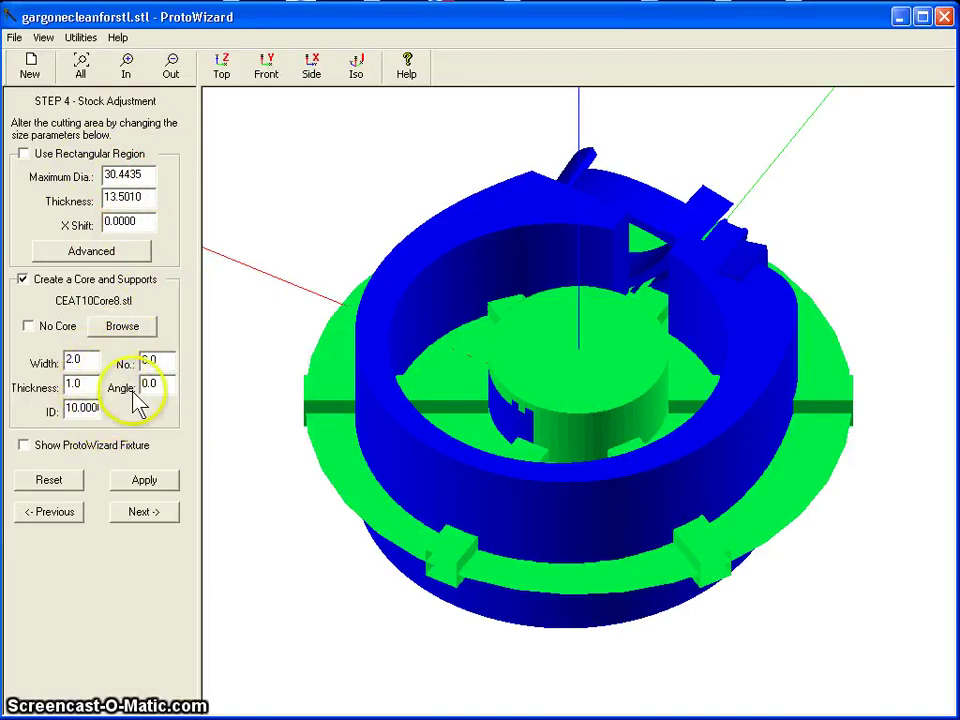
{"action": "left_click", "coordinate": [144, 515]}
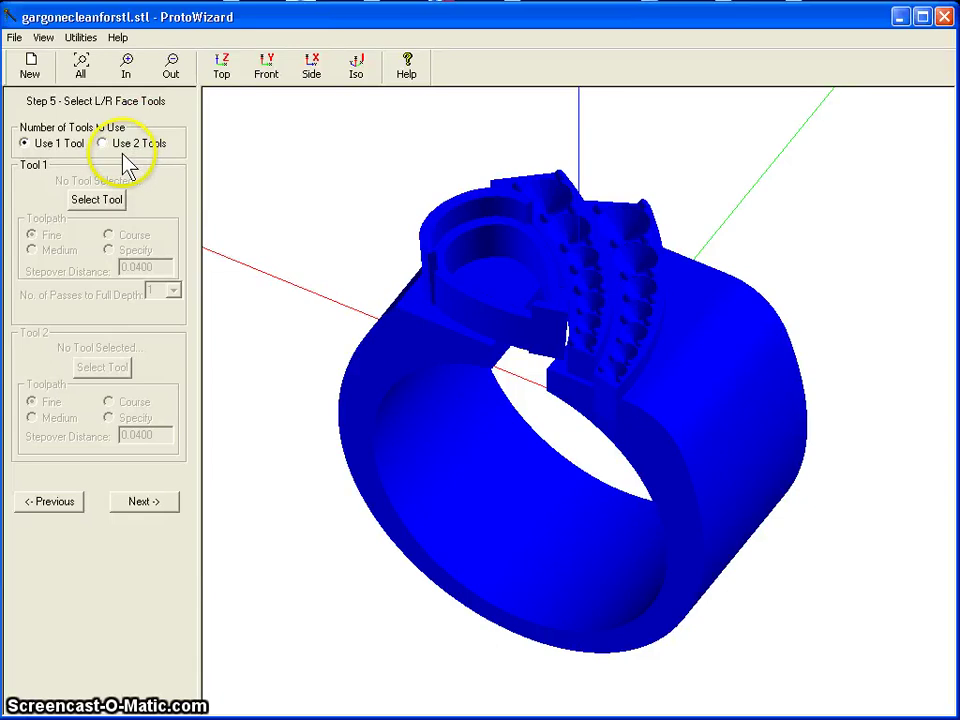
- Open the Ball mill tool settings and change the feedrate from 400 to 300 mm/min
{"action": "left_click", "coordinate": [100, 200]}
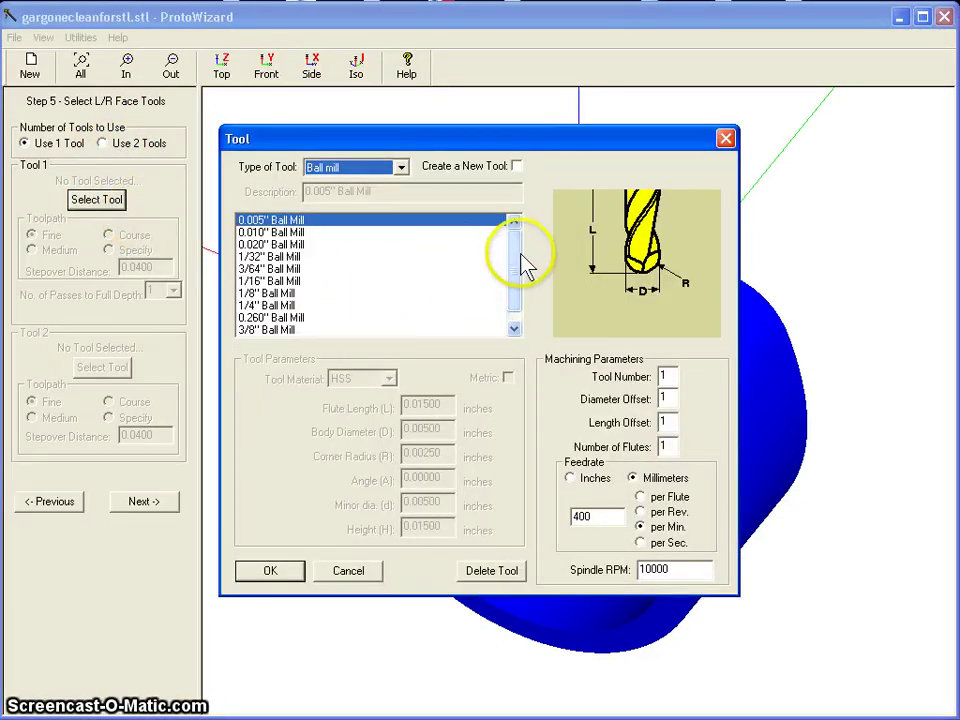
{"action": "left_click_drag", "start_coordinate": [525, 253], "coordinate": [519, 304]}
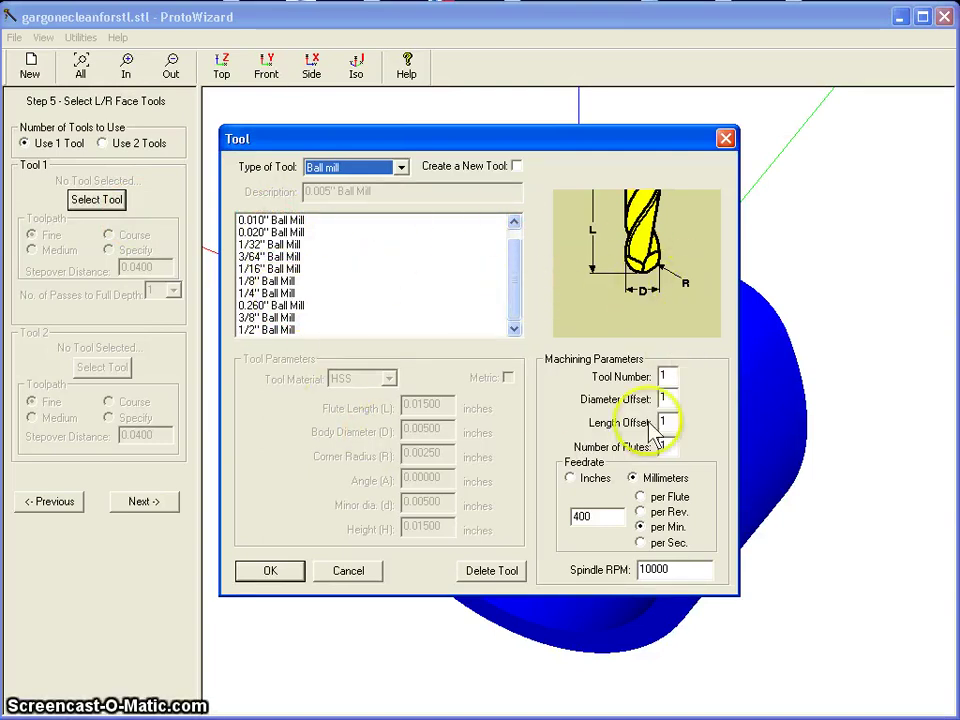
{"action": "left_click_drag", "start_coordinate": [606, 516], "coordinate": [574, 528]}
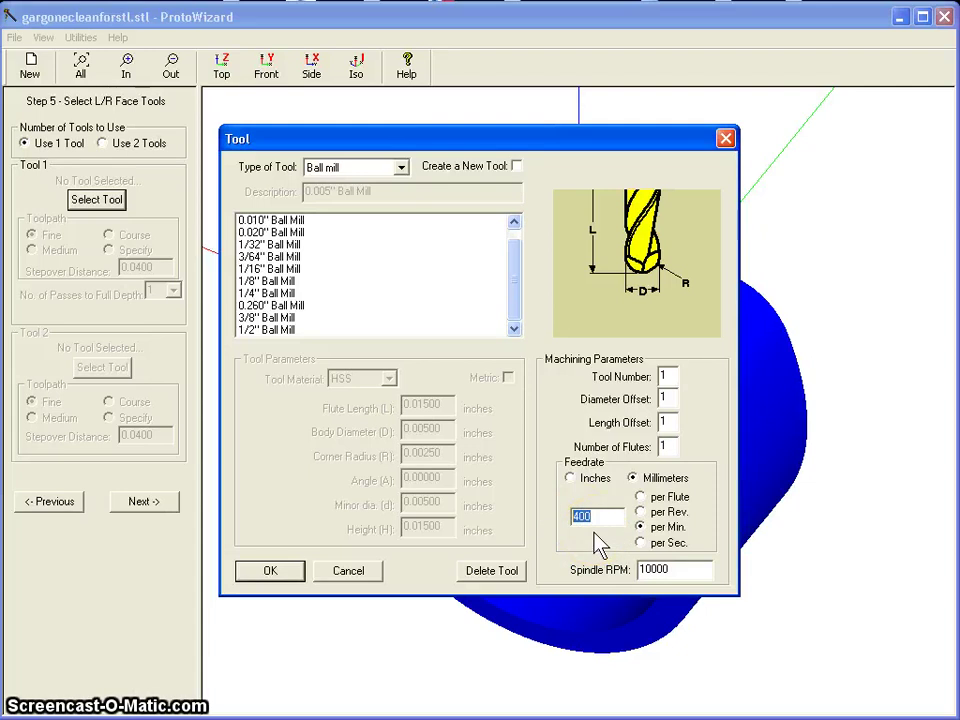
{"action": "type", "text": "300"}
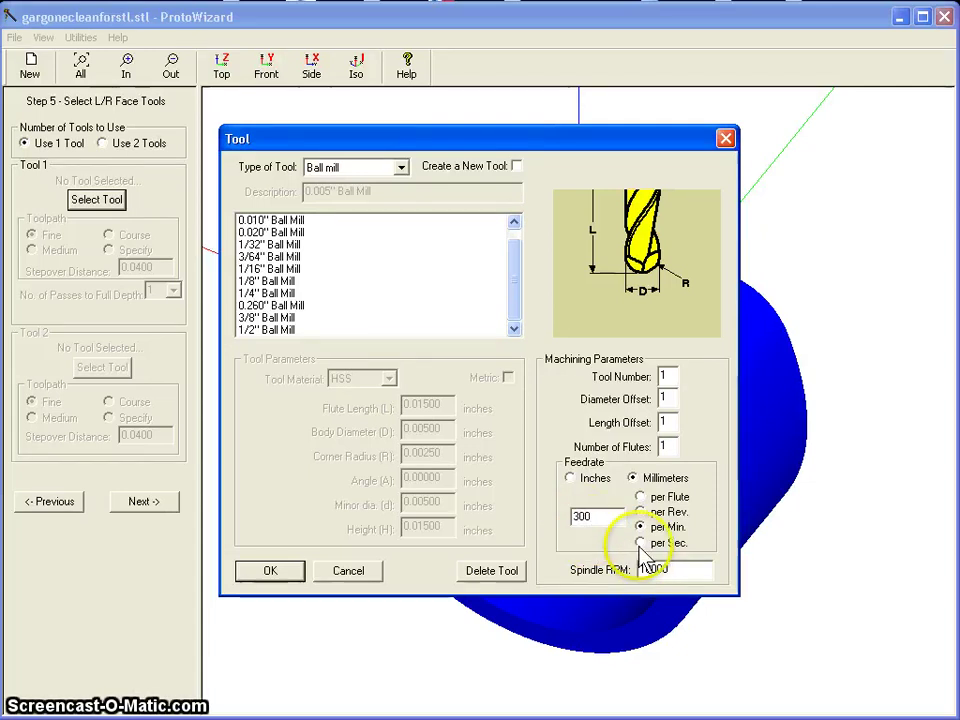
- Change the spindle speed from 10000 to 8000 RPM, fixing the mistyped entry
{"action": "left_click", "coordinate": [688, 573]}
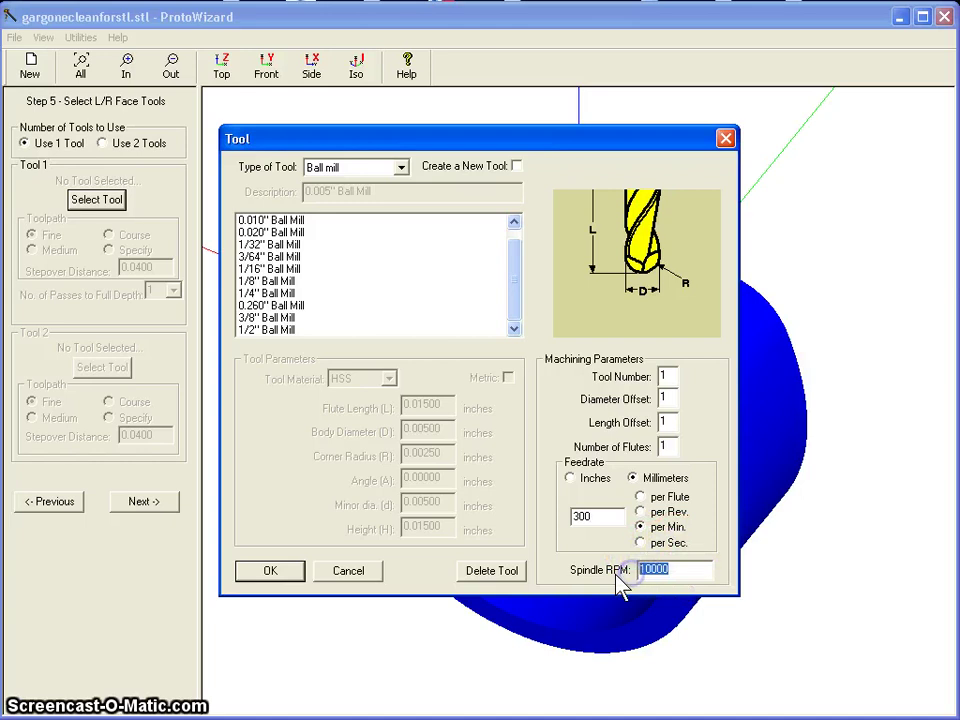
{"action": "type", "text": "800"}
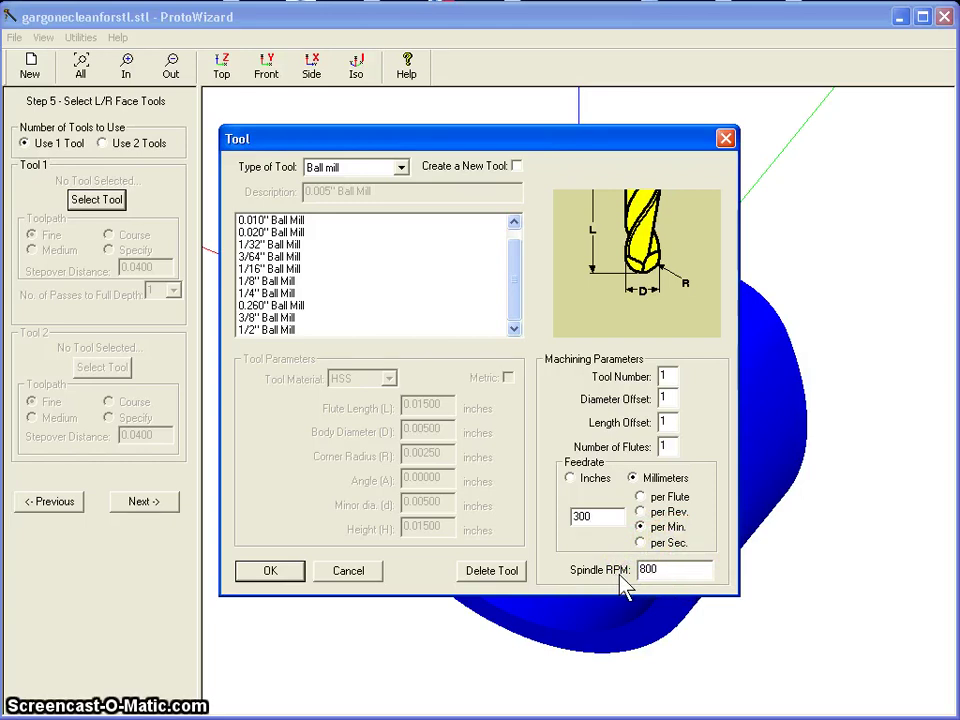
{"action": "left_click", "coordinate": [652, 575]}
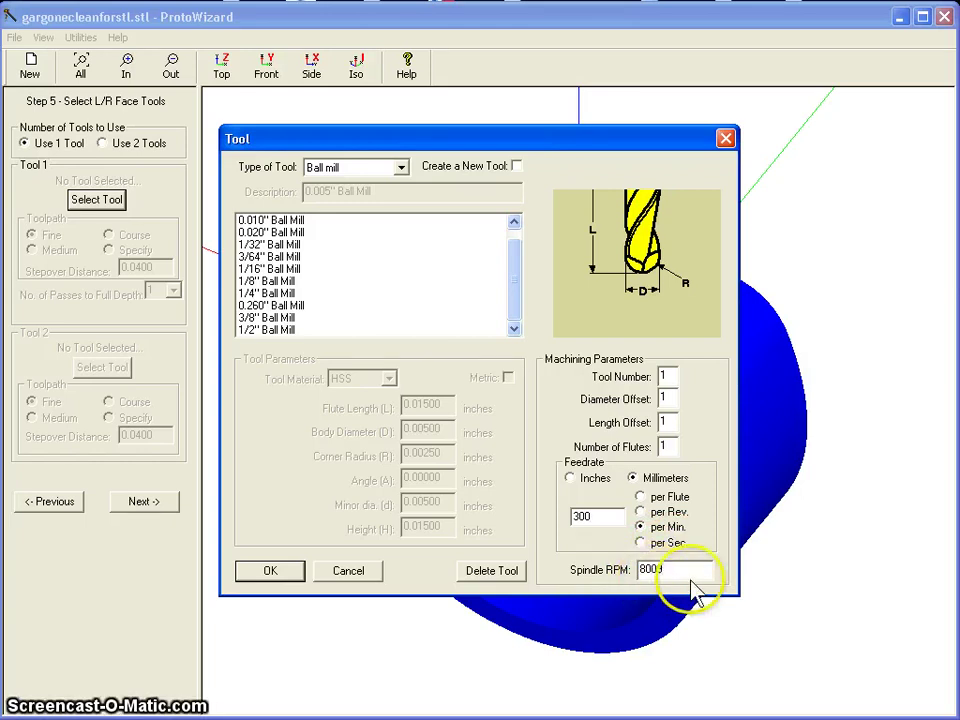
{"action": "left_click_drag", "start_coordinate": [692, 583], "coordinate": [637, 570]}
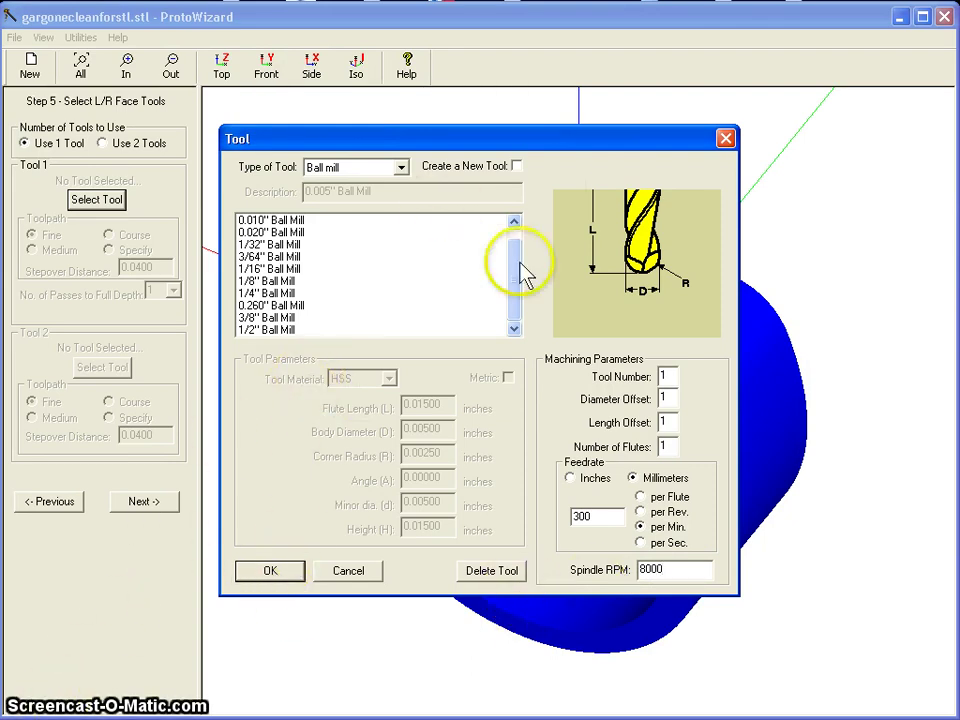
{"action": "scroll", "coordinate": [514, 262], "scroll_direction": "up", "scroll_amount": 1}
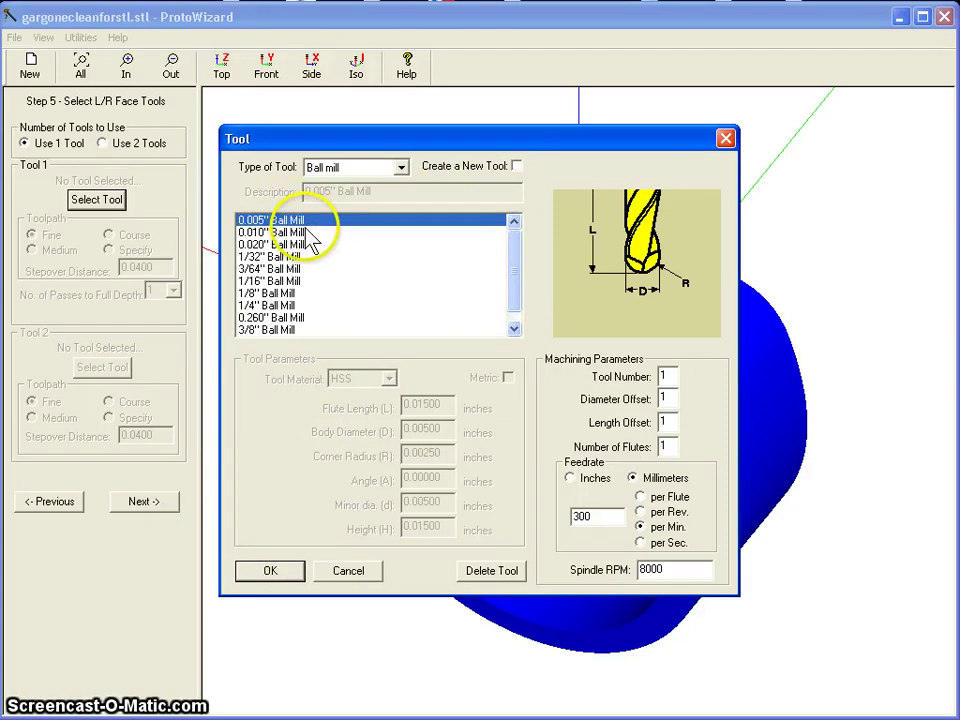
- Set Tool 1's type to Conical mill, pick 0.005" Flat, 15 degree, and confirm with OK
{"action": "left_click", "coordinate": [400, 167]}
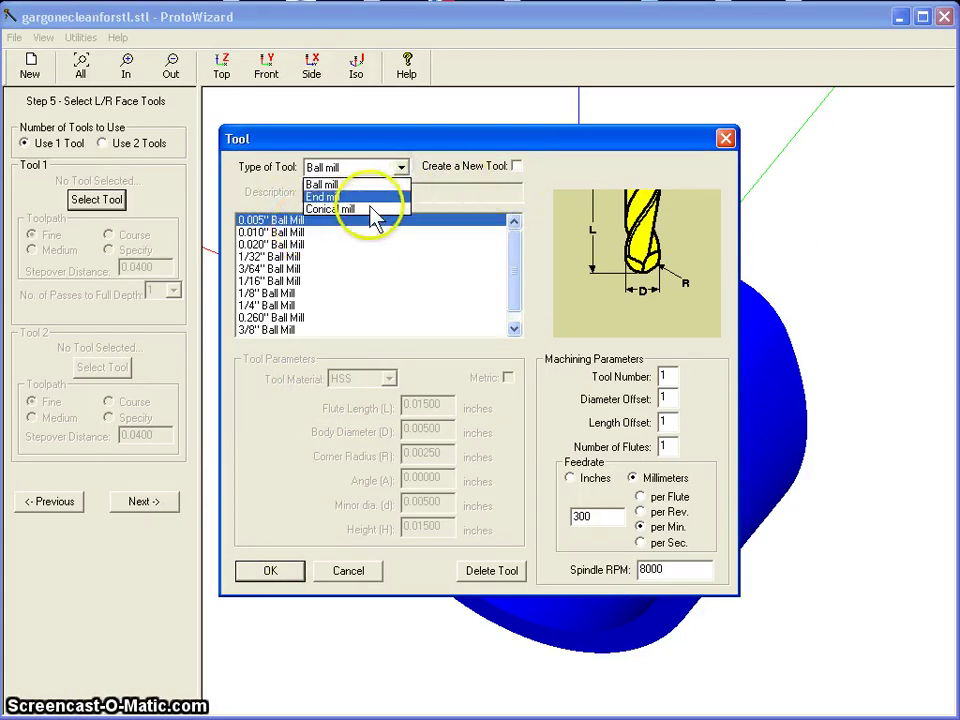
{"action": "left_click", "coordinate": [376, 209]}
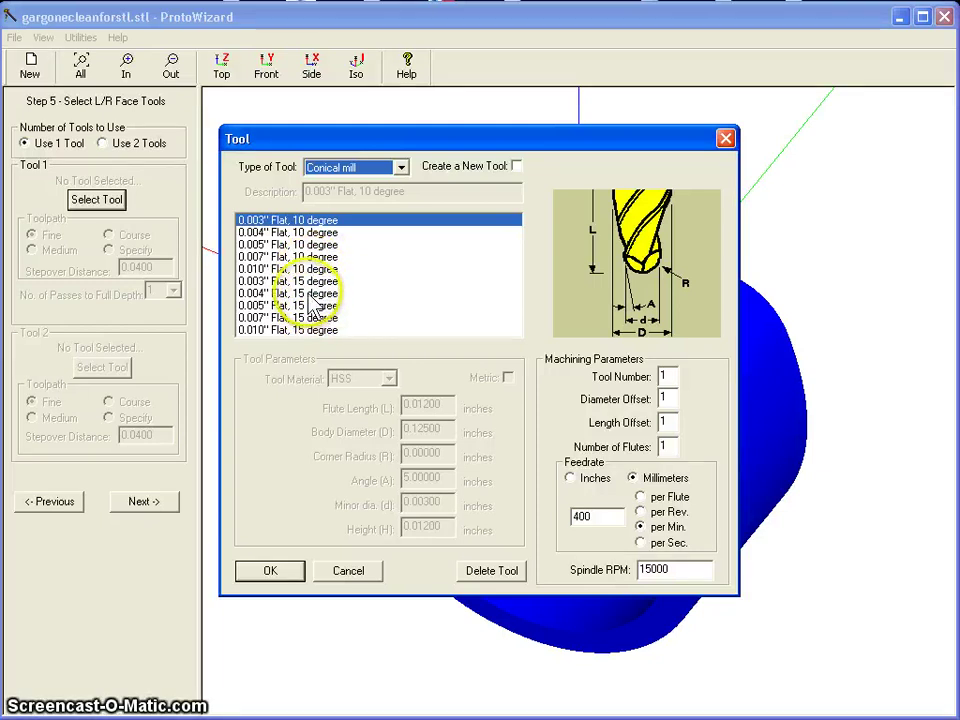
{"action": "left_click", "coordinate": [304, 306]}
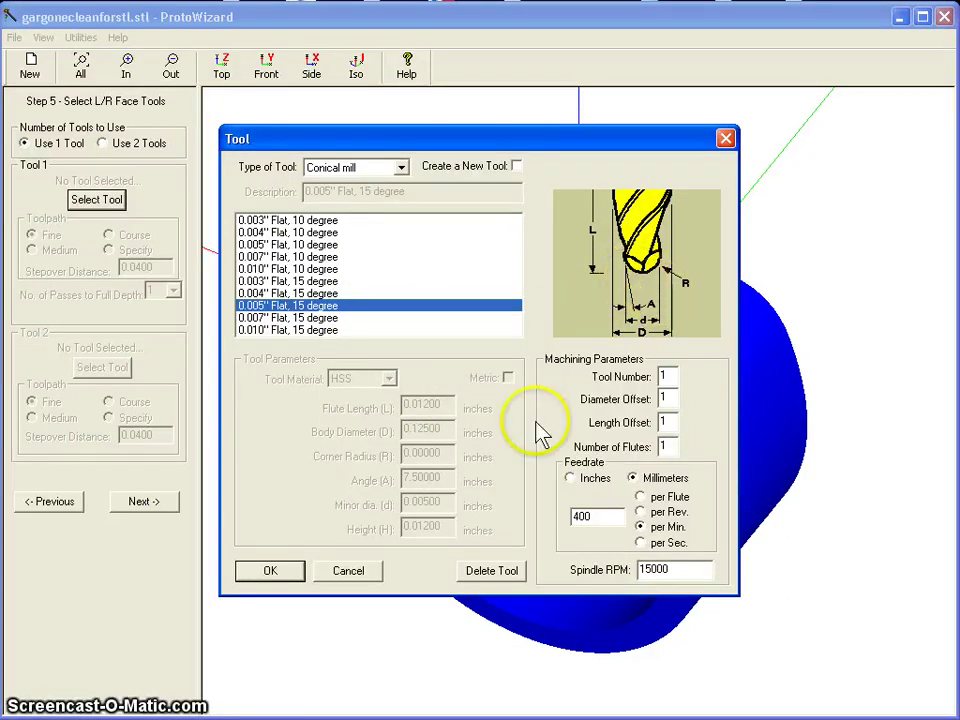
{"action": "left_click", "coordinate": [271, 571]}
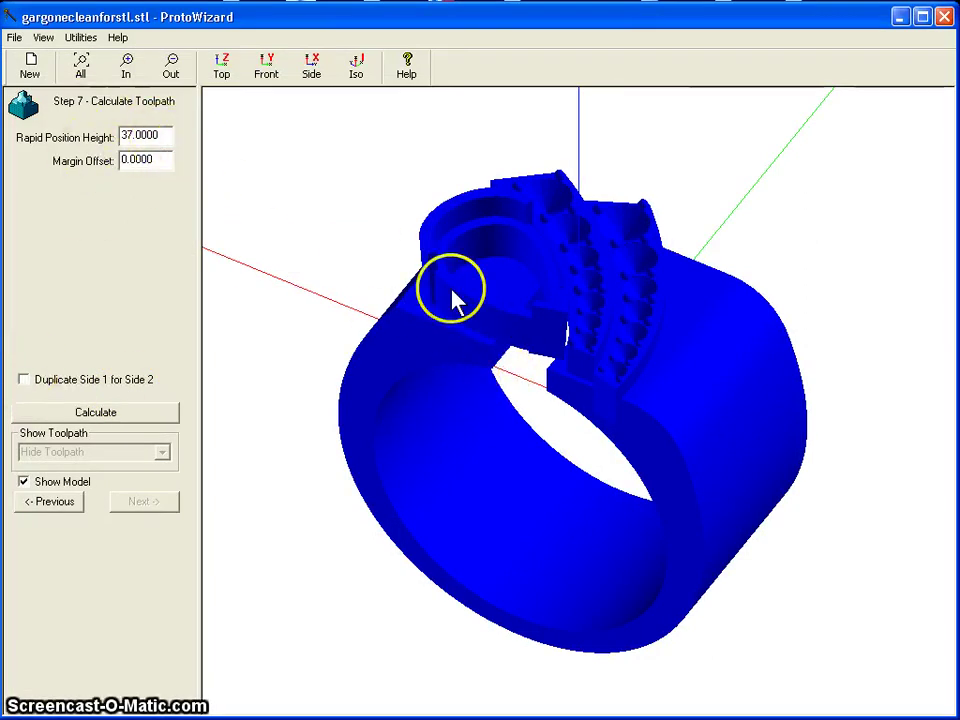
- Run Calculate at Step 7 to generate the ring's toolpaths
{"action": "left_click", "coordinate": [108, 414]}
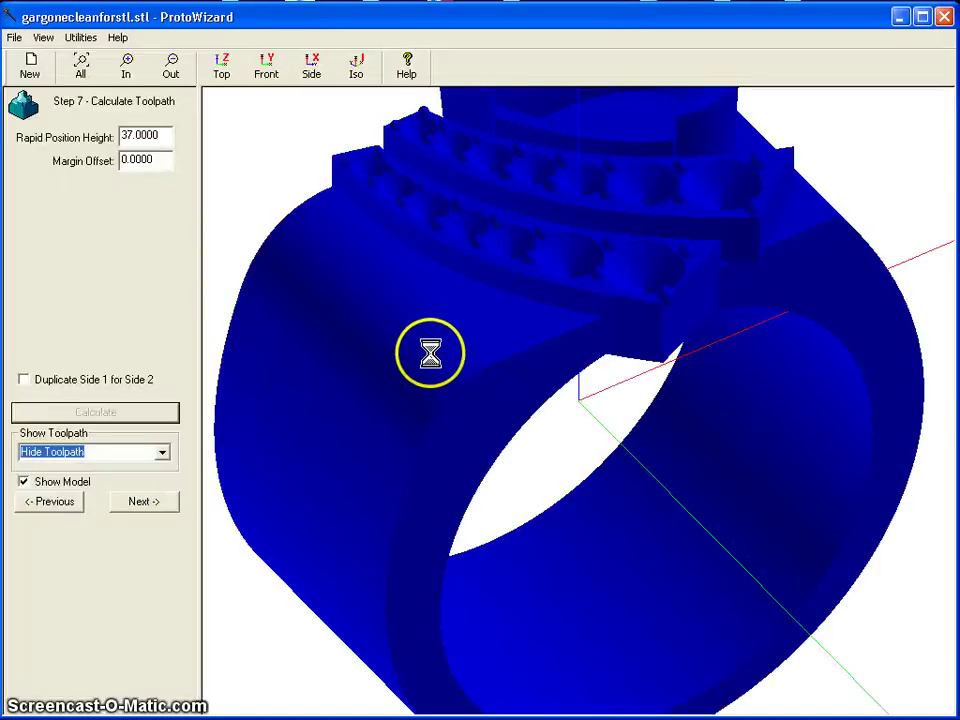
- Display Side 1 Toolpath - Tool 1 and orbit the view to inspect its passes across the band
{"action": "left_click", "coordinate": [162, 452]}
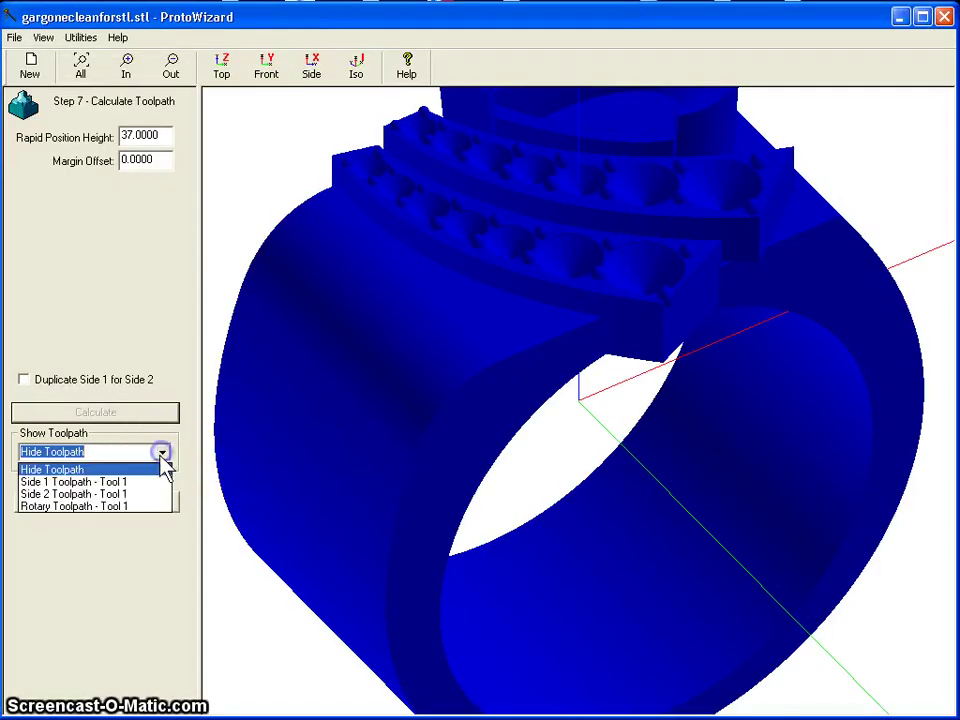
{"action": "left_click", "coordinate": [108, 482]}
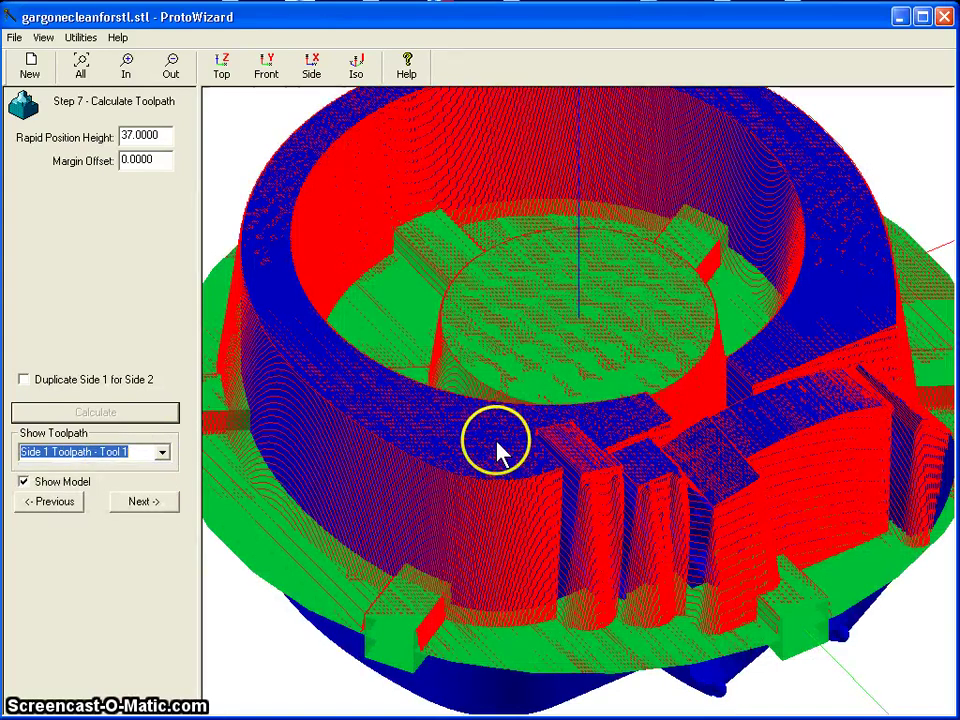
{"action": "scroll", "coordinate": [560, 465], "scroll_direction": "up", "scroll_amount": 4}
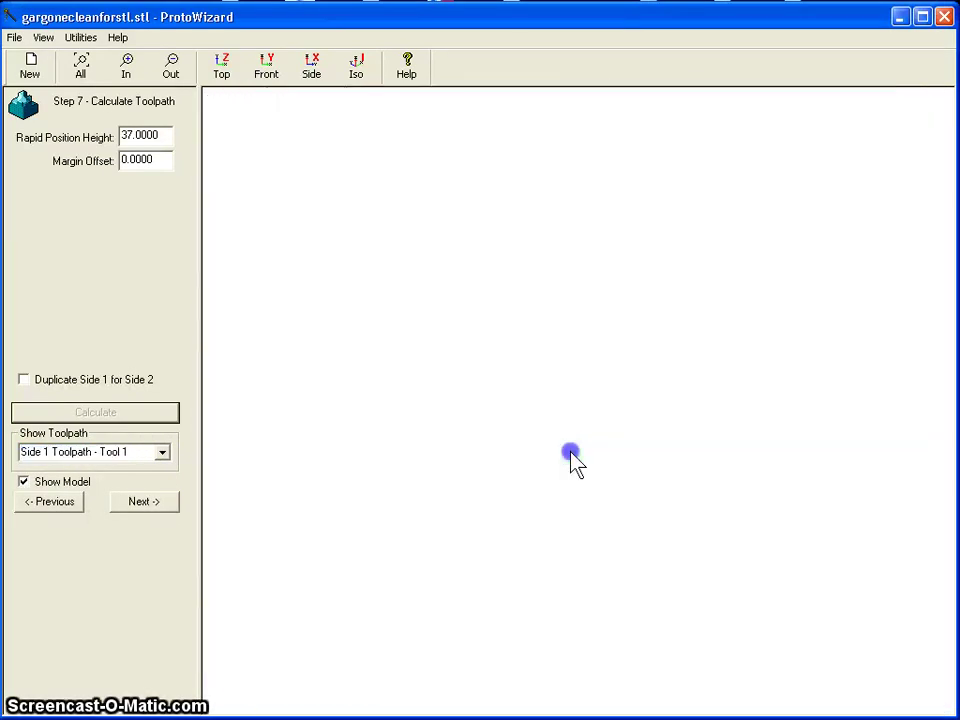
{"action": "scroll", "coordinate": [574, 444], "scroll_direction": "down", "scroll_amount": 5}
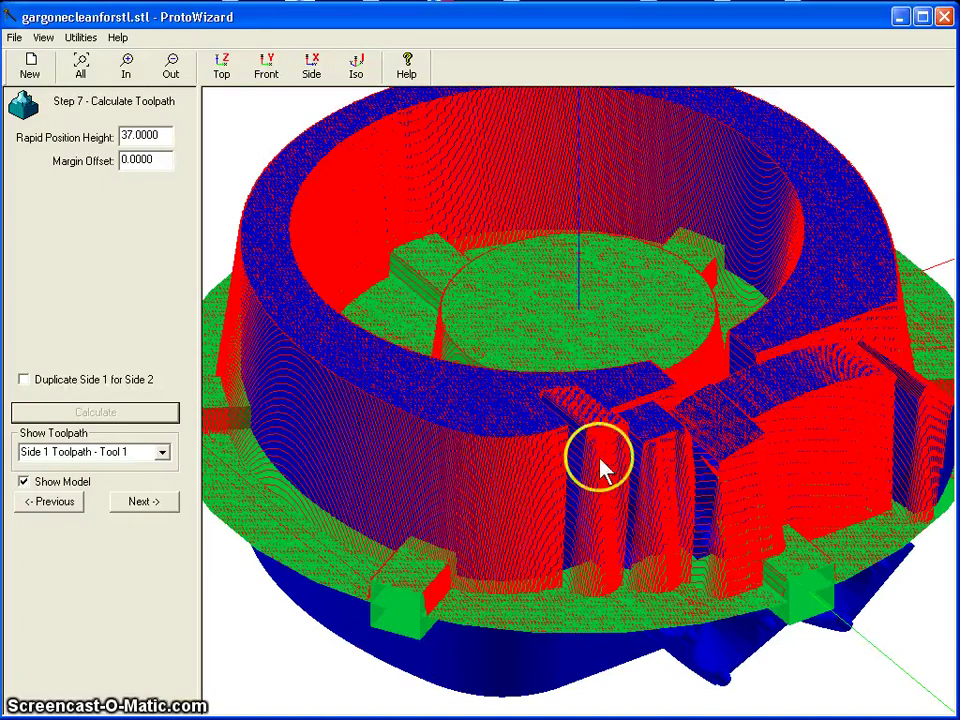
{"action": "scroll", "coordinate": [675, 518], "scroll_direction": "up", "scroll_amount": 3}
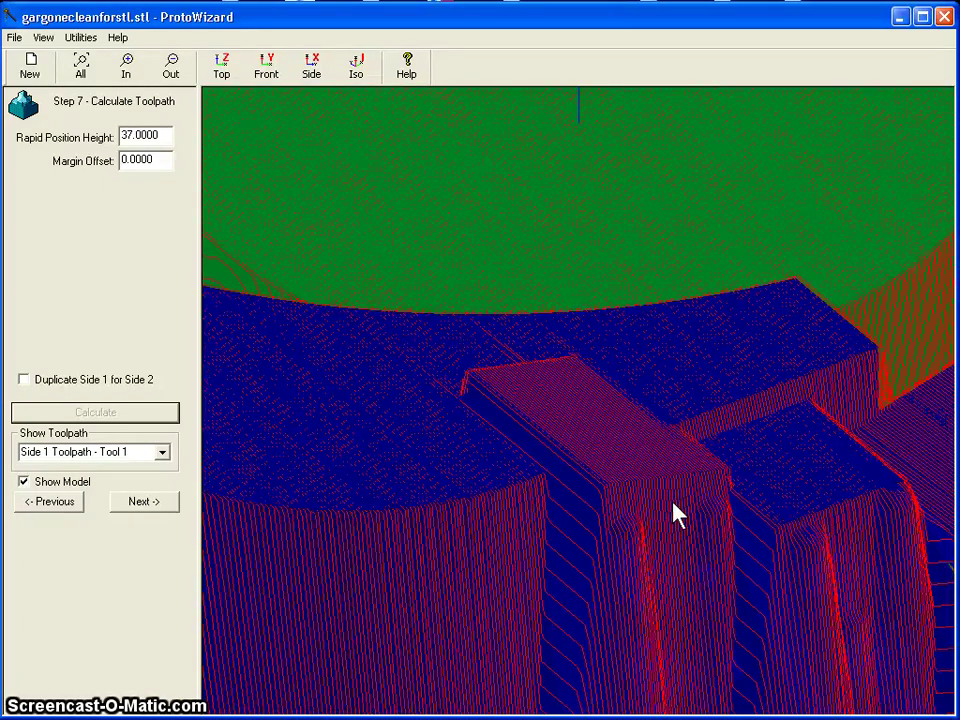
{"action": "left_click_drag", "start_coordinate": [673, 503], "coordinate": [640, 486]}
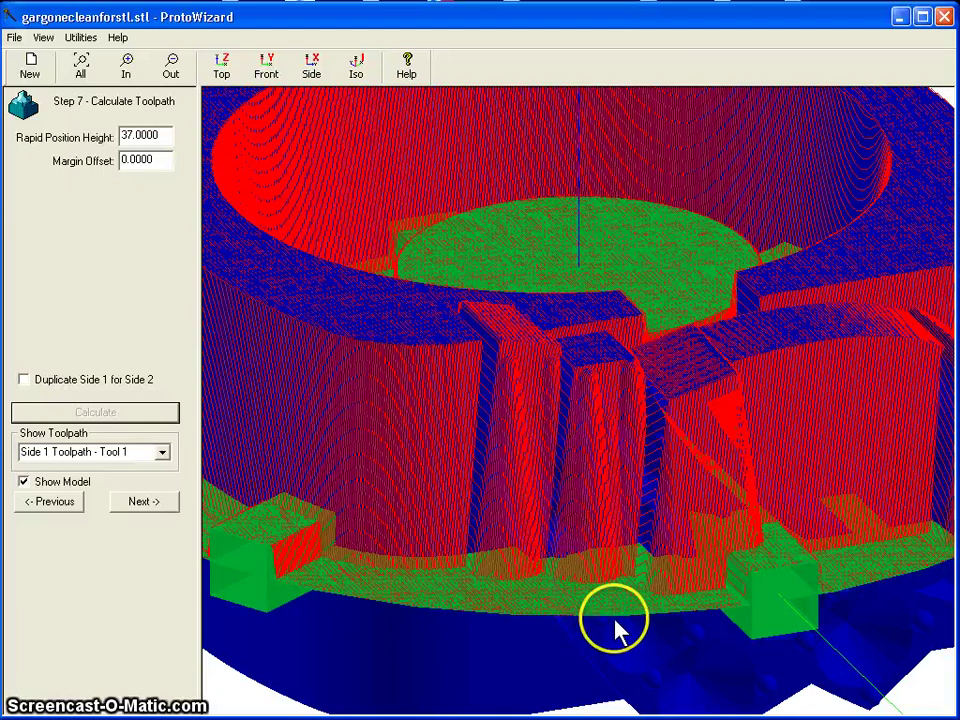
{"action": "left_click_drag", "start_coordinate": [293, 588], "coordinate": [235, 548]}
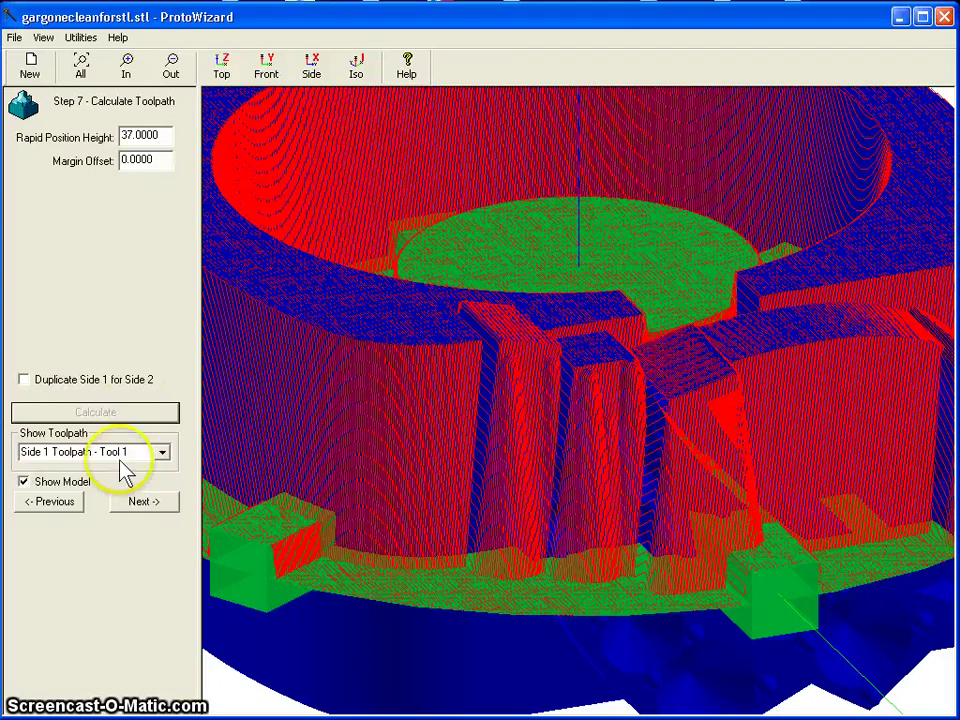
- Display Rotary Toolpath - Tool 1 and inspect it around the ring, including the stone settings
{"action": "left_click", "coordinate": [162, 452]}
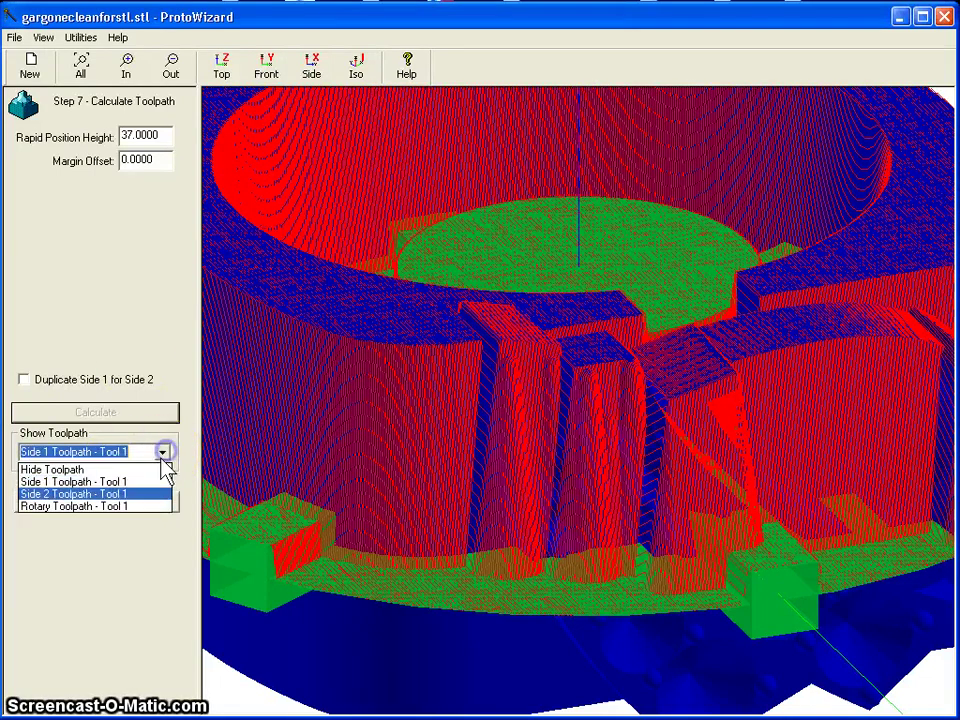
{"action": "left_click", "coordinate": [102, 507]}
{"action": "left_click", "coordinate": [535, 455]}
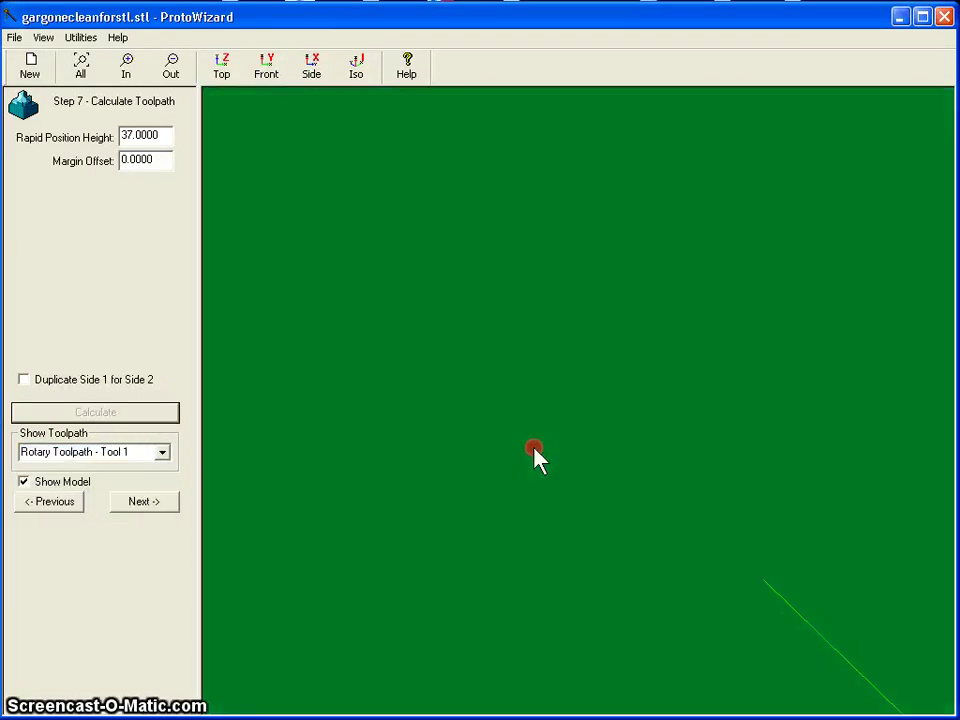
{"action": "mouse_move", "coordinate": [535, 455]}
{"action": "left_mouse_down"}
{"action": "mouse_move", "coordinate": [540, 476]}
{"action": "mouse_move", "coordinate": [539, 462]}
{"action": "left_mouse_up"}
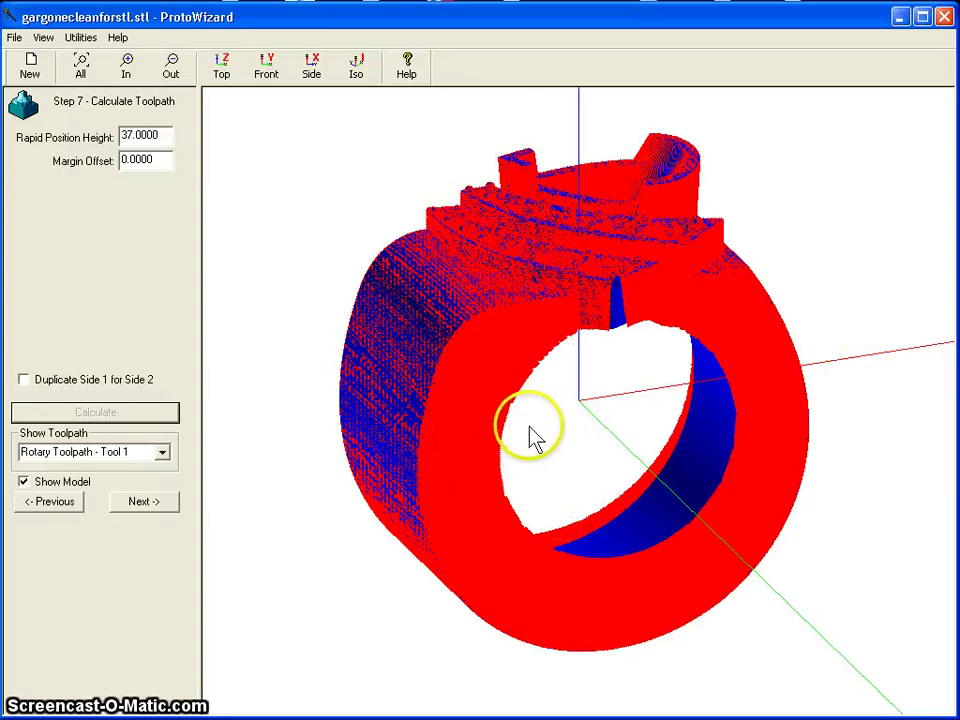
{"action": "left_click_drag", "start_coordinate": [551, 420], "coordinate": [578, 524]}
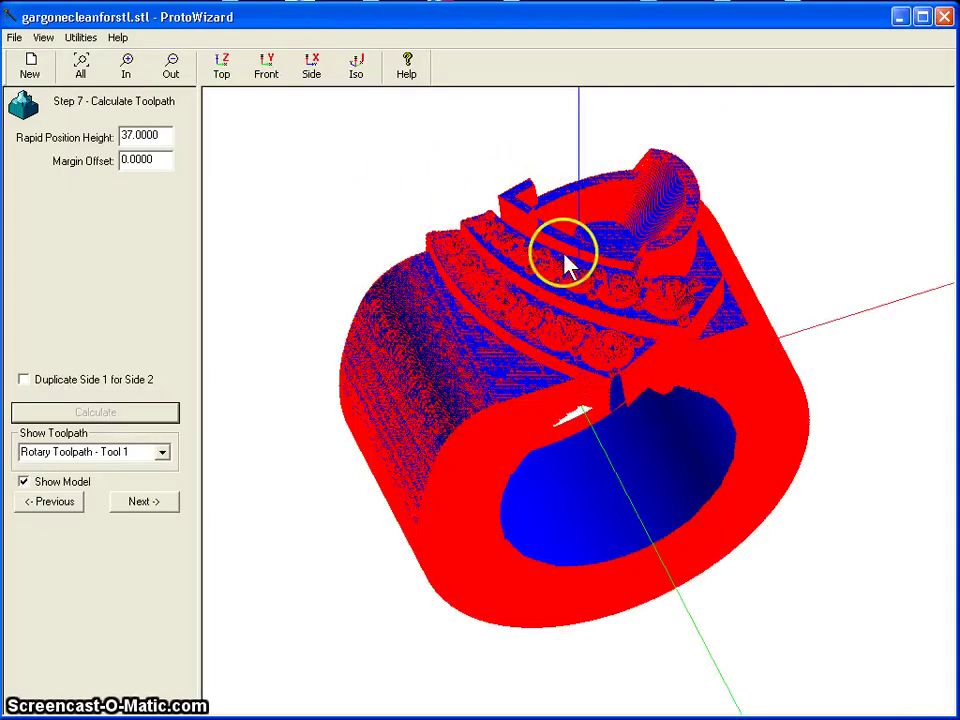
{"action": "left_click_drag", "start_coordinate": [581, 313], "coordinate": [589, 317]}
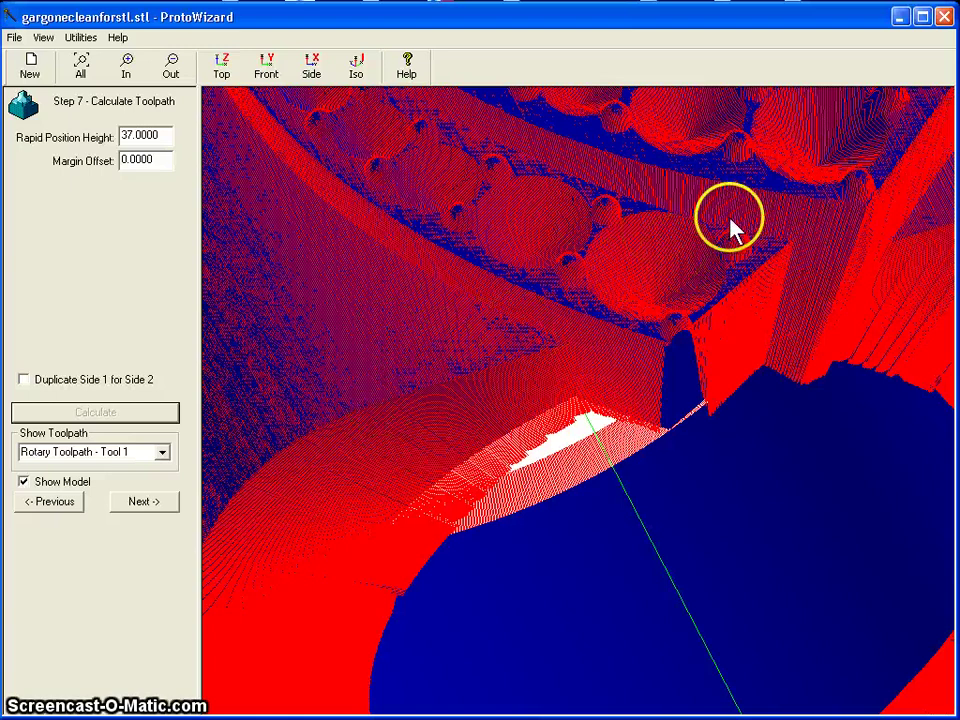
{"action": "mouse_move", "coordinate": [534, 343]}
{"action": "left_mouse_down"}
{"action": "mouse_move", "coordinate": [560, 355]}
{"action": "mouse_move", "coordinate": [549, 326]}
{"action": "mouse_move", "coordinate": [546, 343]}
{"action": "left_mouse_up"}
{"action": "left_click", "coordinate": [548, 347]}
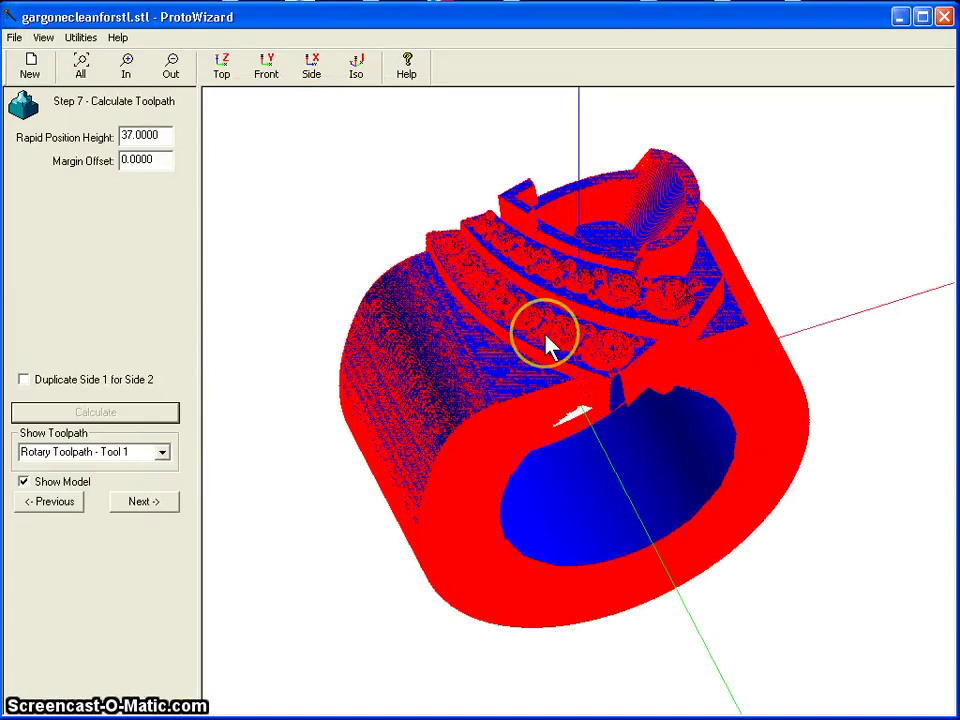